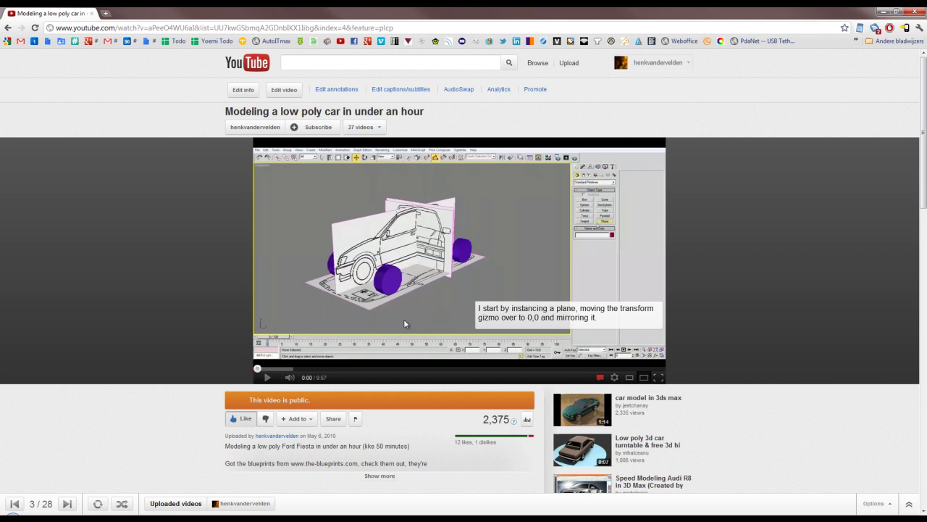
Bring the Blueprints folder with the five Beetle reference images in front of the YouTube page.
key(alt+Tab)
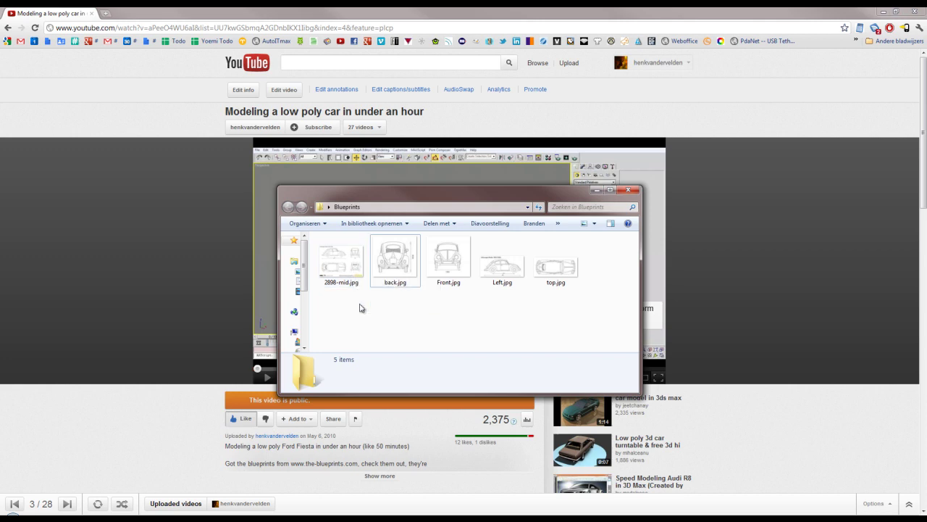
double_click(346, 274)
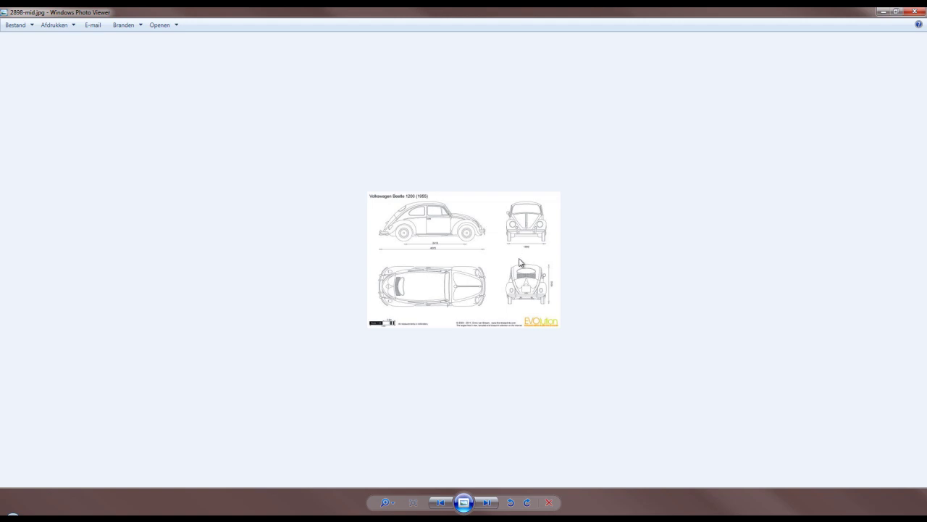
click(914, 12)
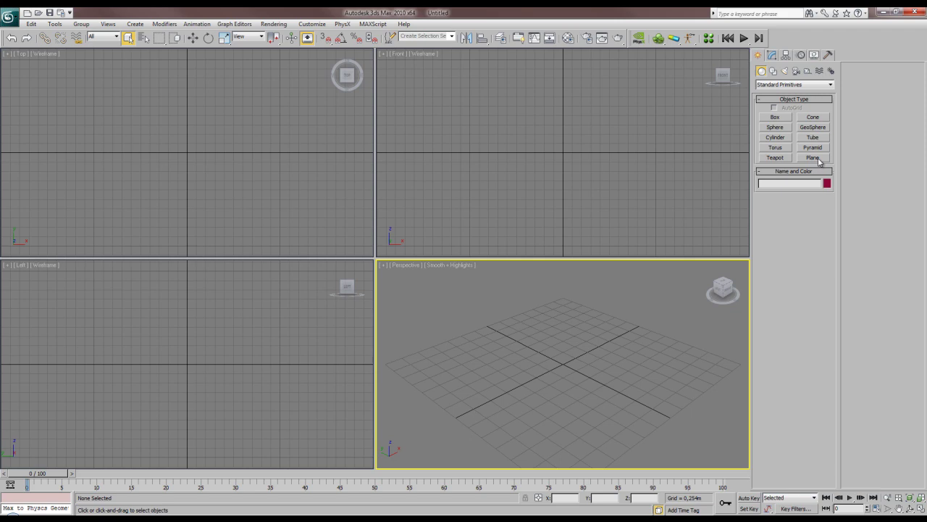
Draw a plane on the ground grid and size it 2,46m long by 1,11m wide.
click(818, 160)
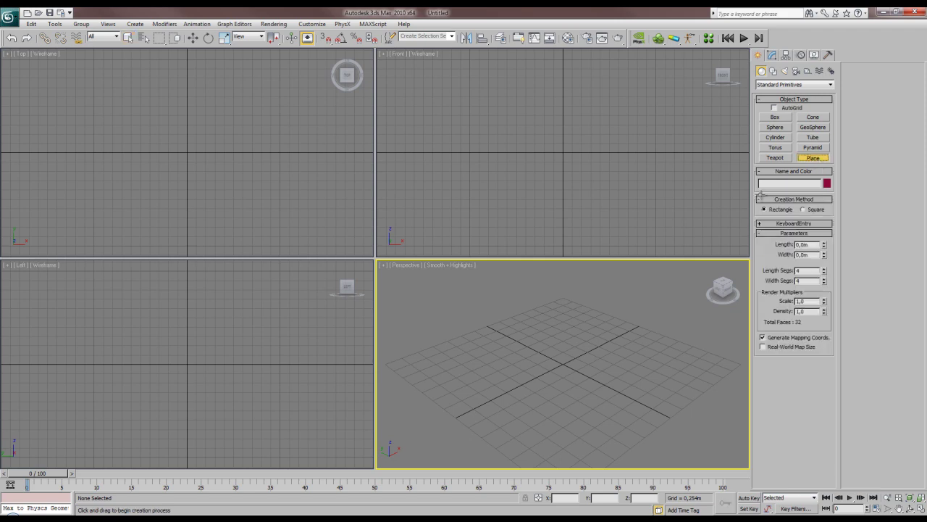
drag(573, 305, 523, 462)
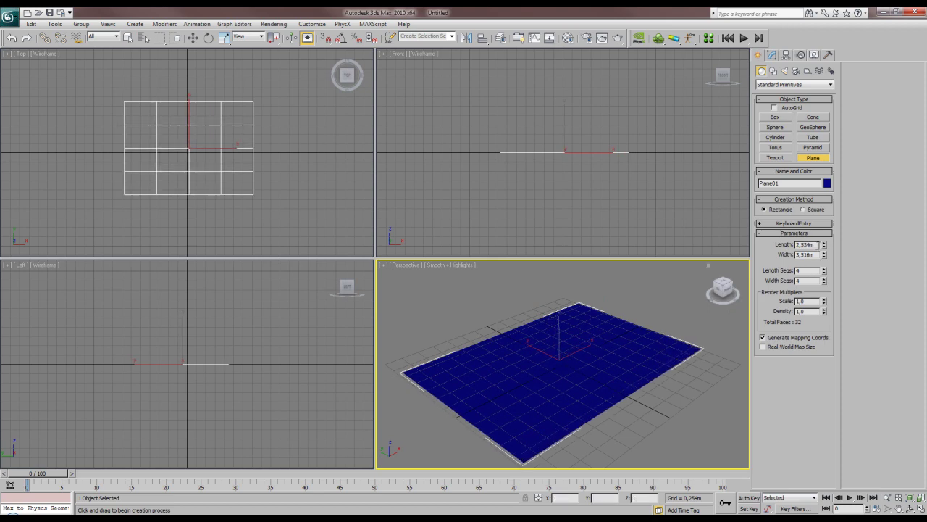
drag(816, 244, 759, 248)
text(2)
key(Tab)
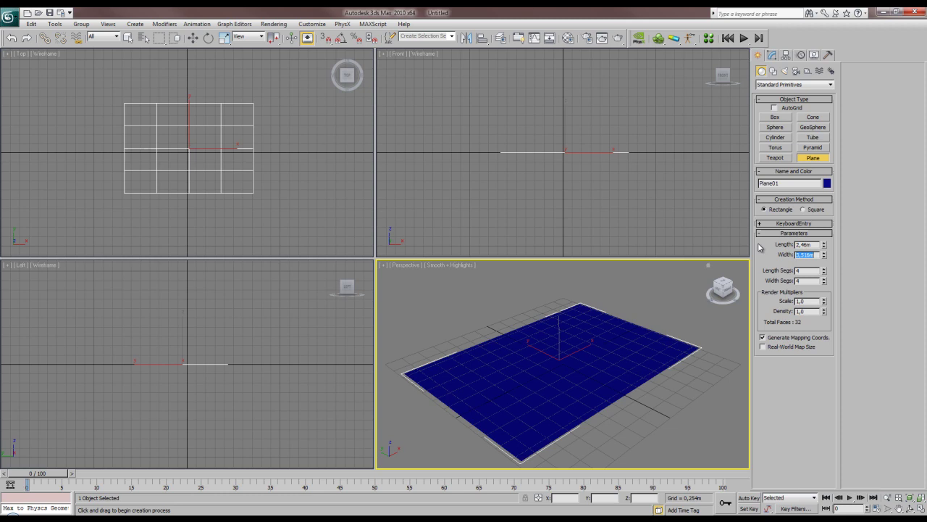
text(1,11)
key(Return)
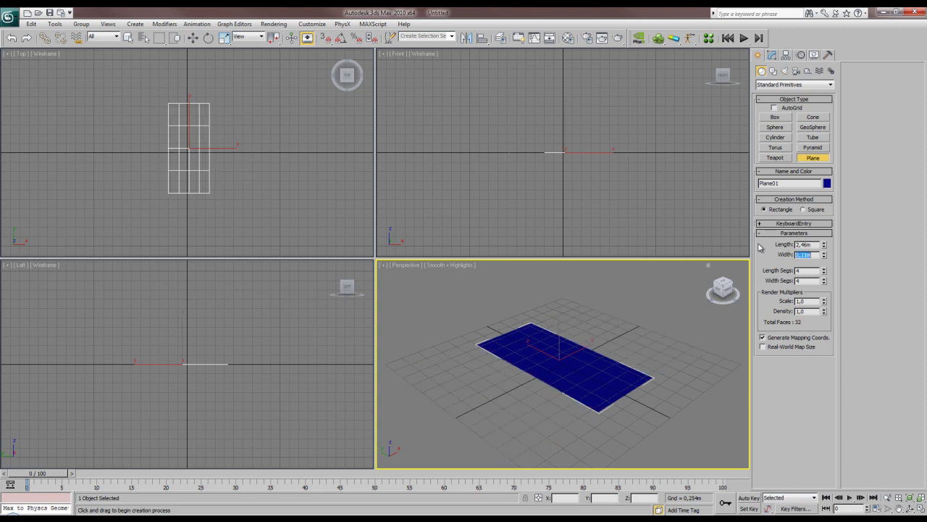
Rotate the plane 90° about Z with angle snap on.
alt+middle_drag(576, 372, 589, 368)
key(e)
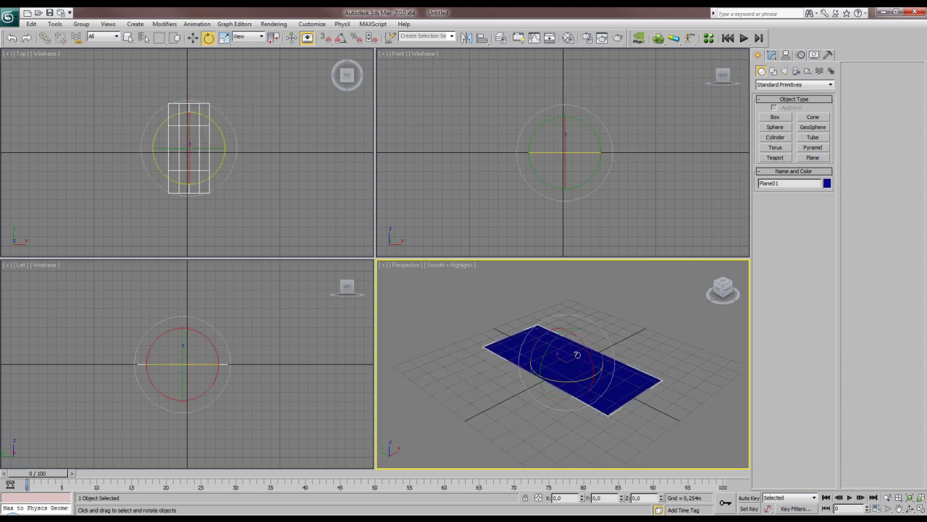
drag(575, 383, 613, 357)
key(a)
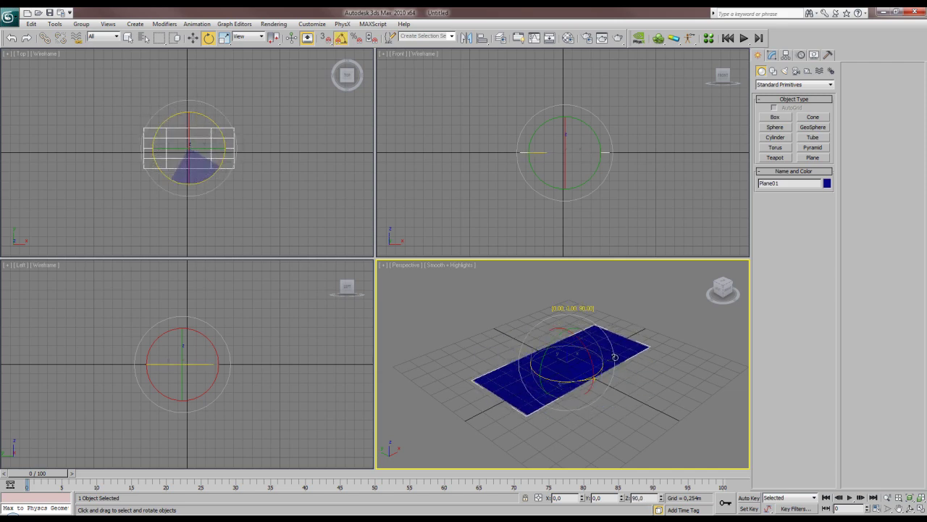
Move the plane to the world origin by setting X, Y and Z to 0.
key(w)
middle_drag(211, 167, 261, 172)
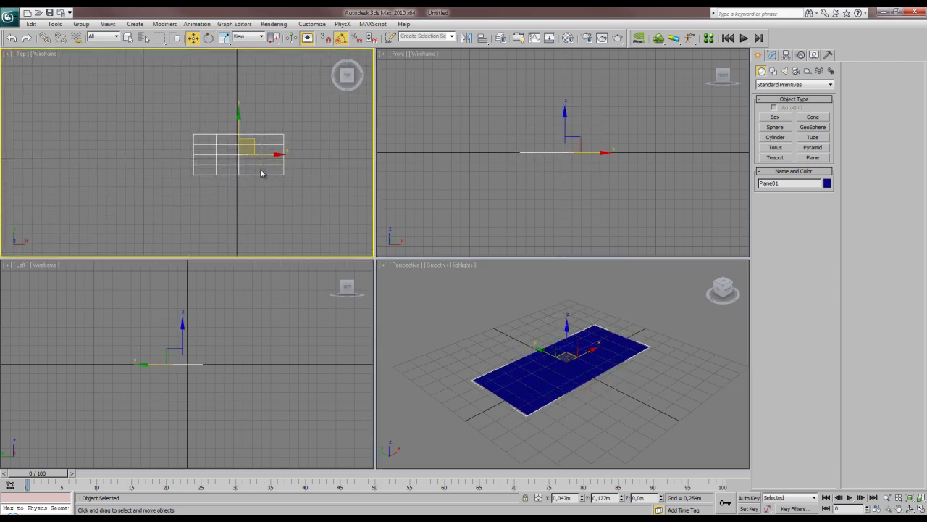
scroll(246, 167, up, 5)
double_click(564, 498)
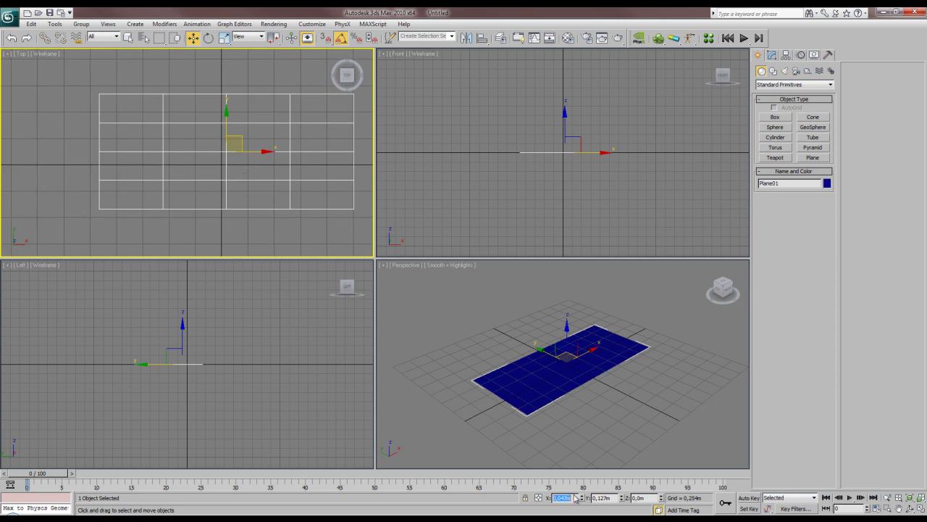
text(0)
key(Tab)
text(0)
key(Tab)
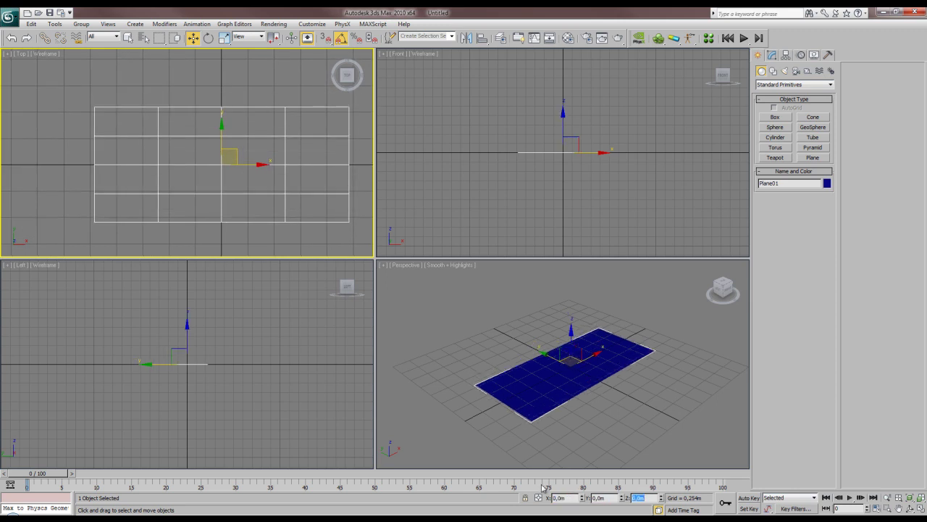
double_click(571, 499)
text(0)
key(Tab)
text(0)
key(Tab)
text(0)
key(Return)
Reduce the plane's length and width segments to 1.
middle_drag(308, 241, 292, 241)
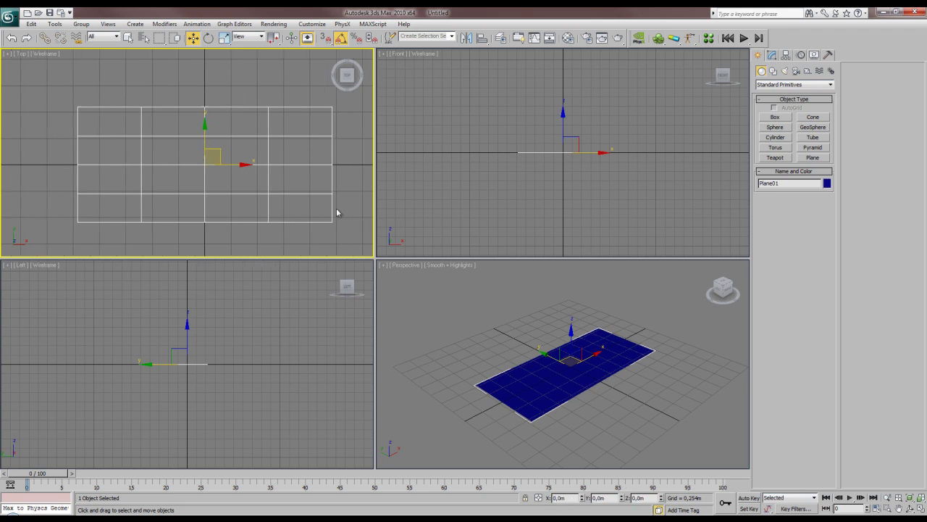
click(770, 57)
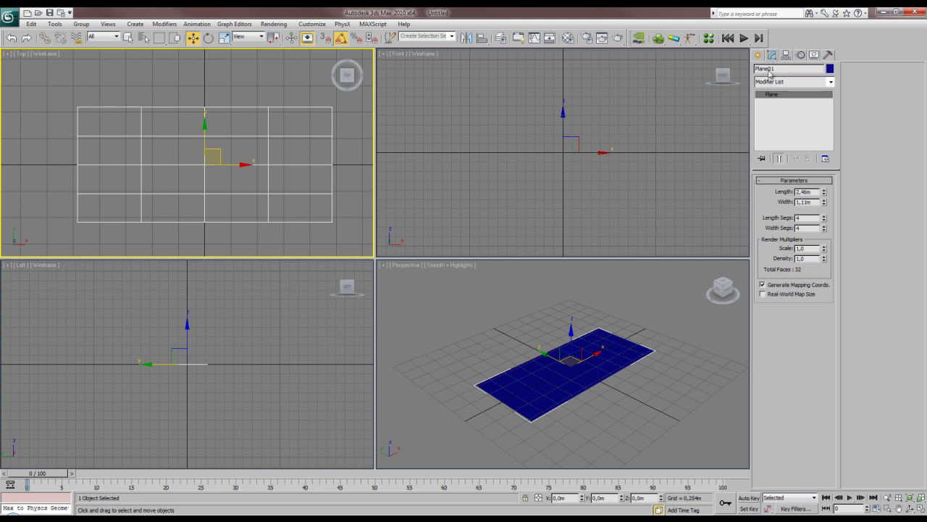
right_click(823, 219)
right_click(825, 229)
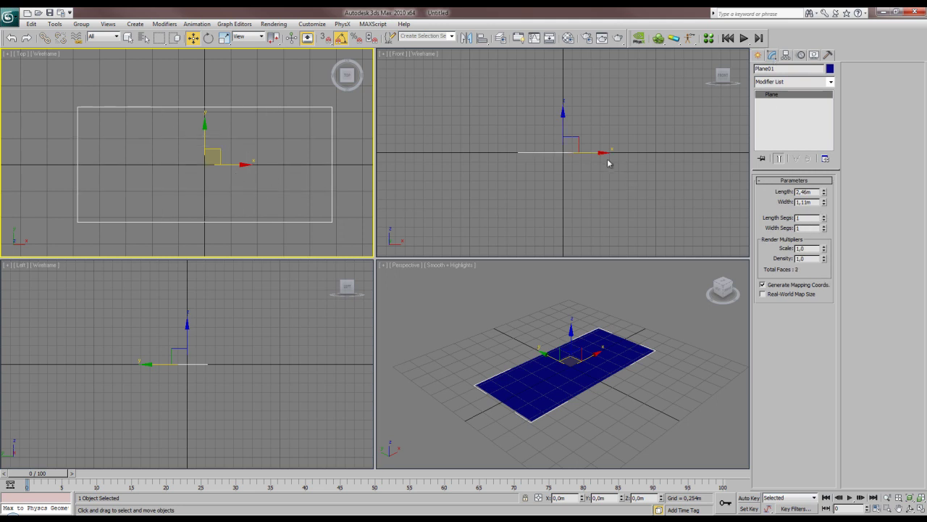
Rotate-clone the plane into an upright copy for the side view.
scroll(606, 162, up, 4)
middle_drag(589, 161, 577, 165)
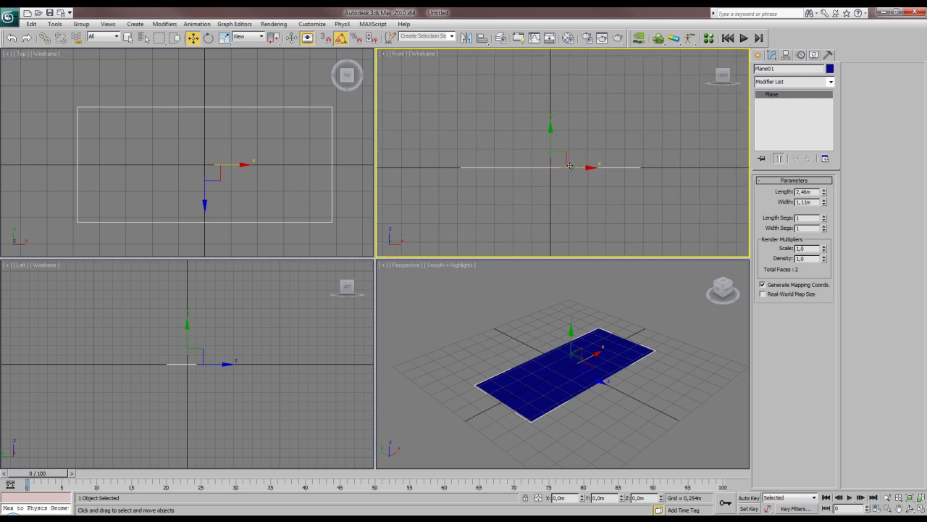
click(594, 382)
key(e)
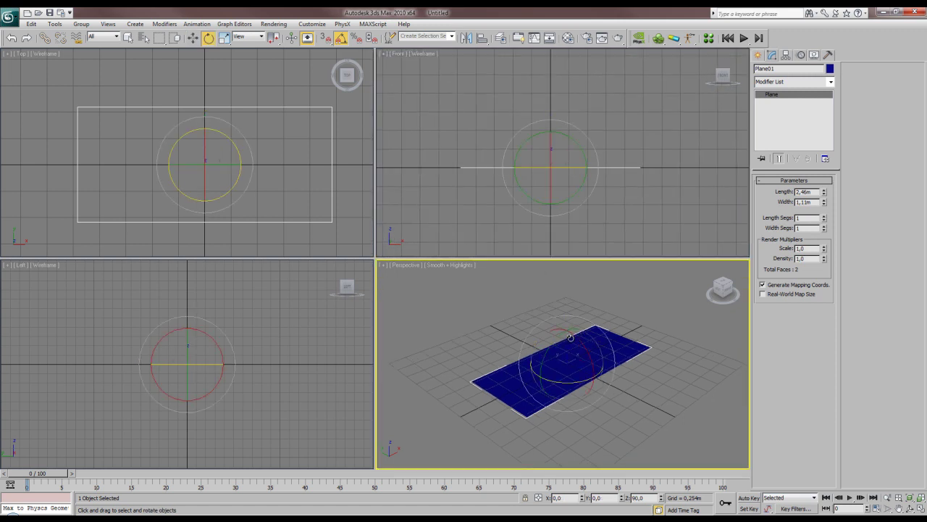
shift+drag(575, 336, 603, 370)
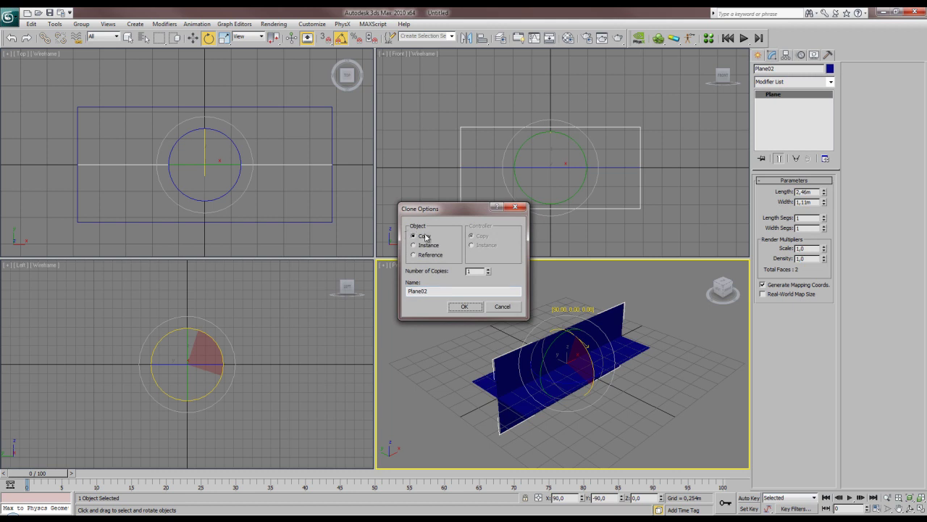
click(475, 308)
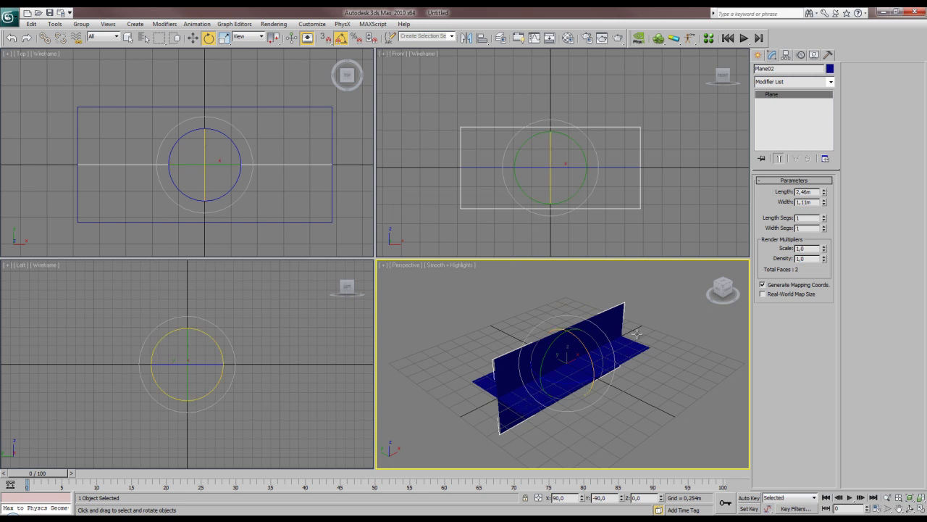
Resize the upright copy to 2,61m long by 1,26m wide.
double_click(813, 192)
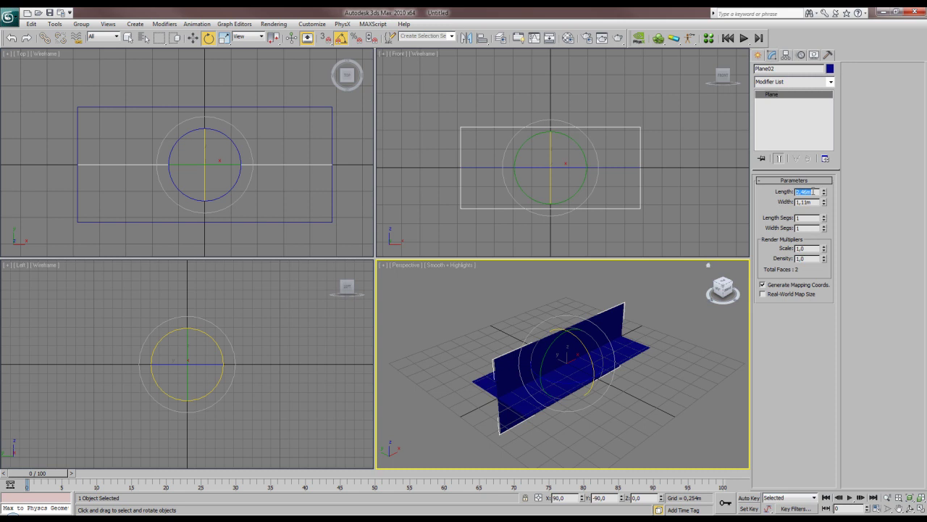
text(2,61)
key(Tab)
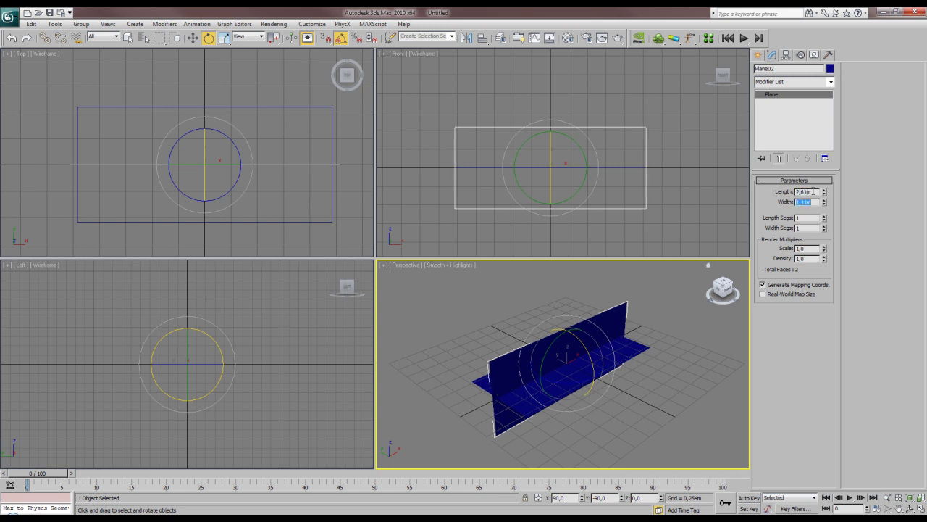
text(1,26)
key(Return)
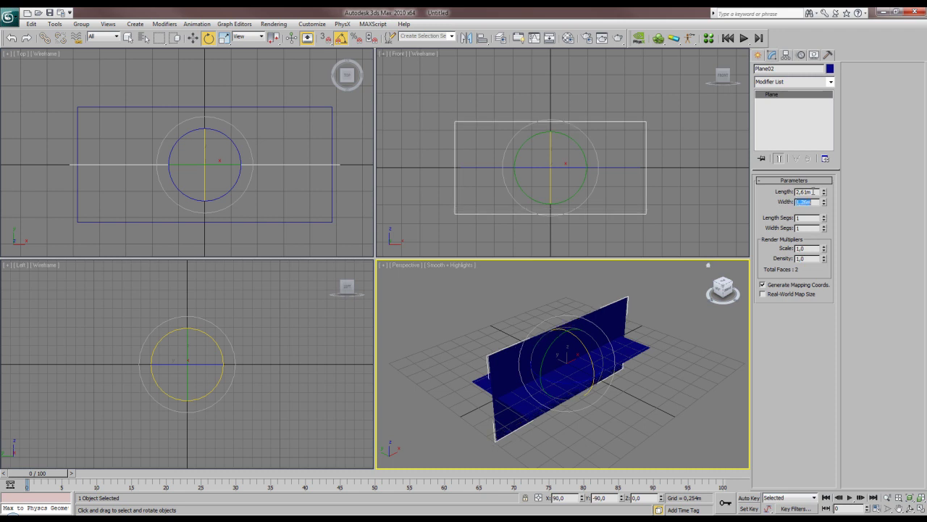
click(564, 198)
Clone a third plane turned a quarter turn, then rotate it 180° about Z.
shift+drag(580, 180, 623, 195)
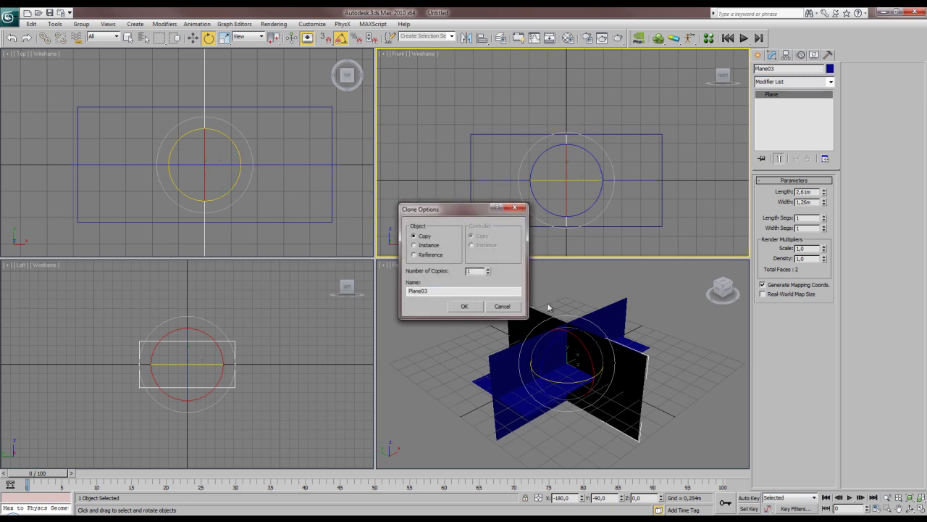
click(475, 306)
alt+middle_drag(615, 355, 576, 333)
alt+middle_drag(663, 347, 565, 348)
drag(562, 355, 651, 365)
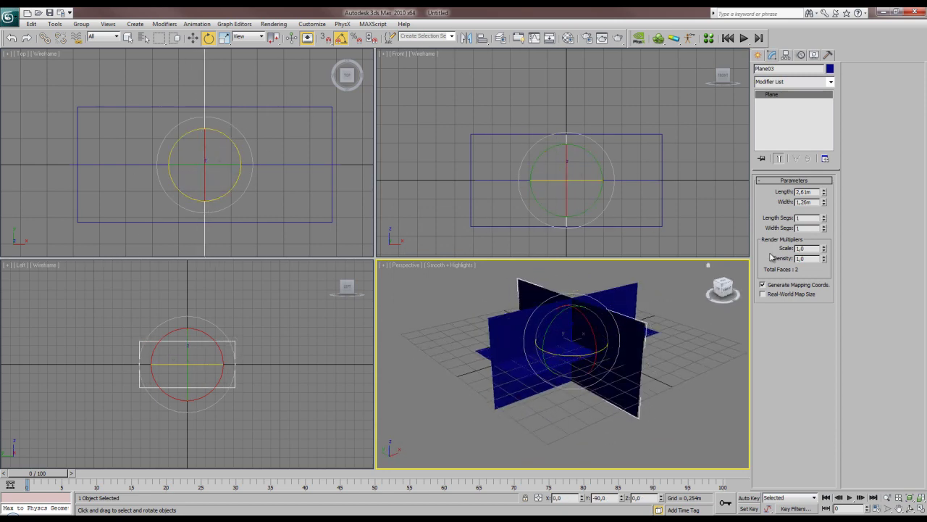
Size the third plane to 1,37m long by 1,29m wide.
double_click(814, 192)
text(1,37)
key(Tab)
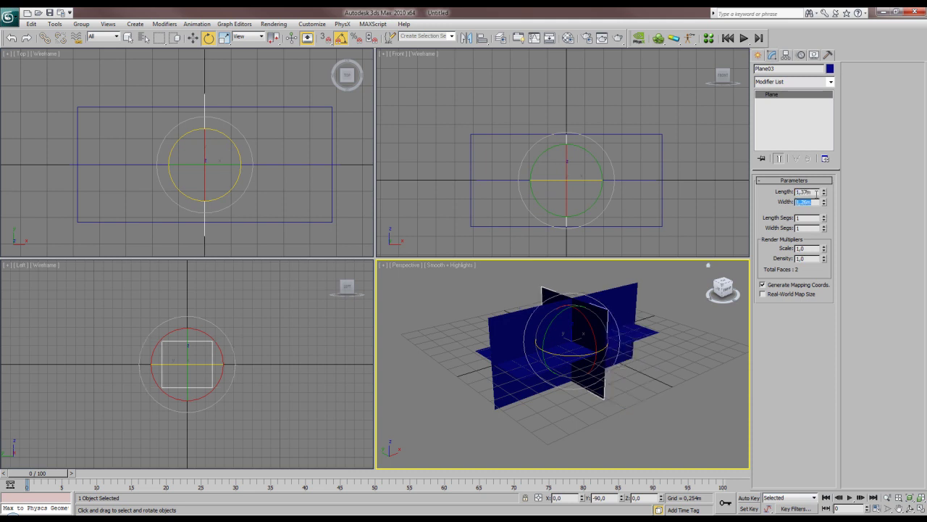
text(1)
key(Return)
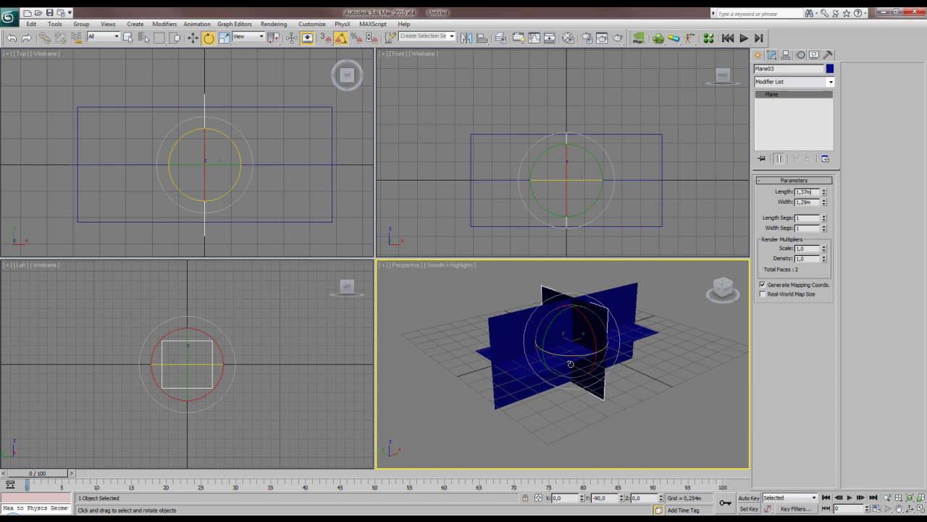
Rotate-clone a fourth plane, Plane04, crossing the others.
mouse_move(560, 370)
alt+middle_down()
mouse_move(596, 368)
mouse_move(521, 362)
mouse_move(563, 355)
mouse_move(565, 369)
alt+middle_up()
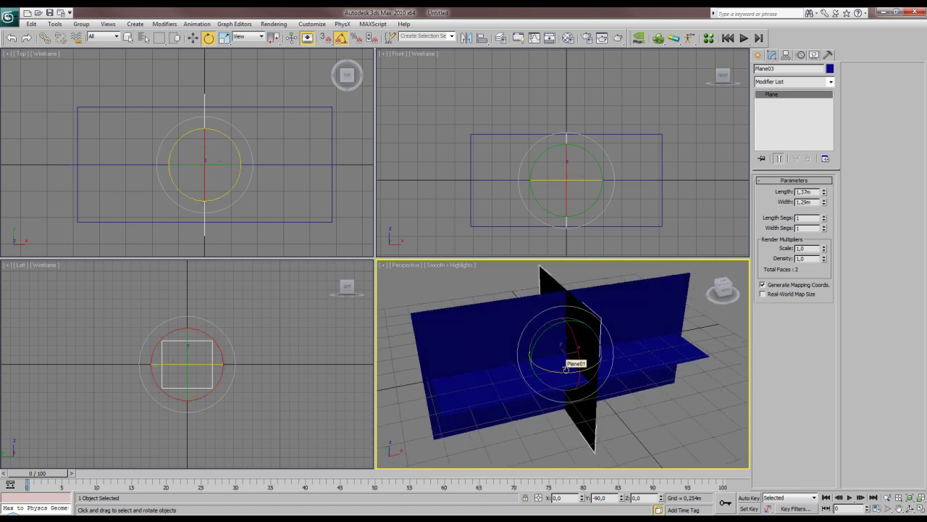
shift+drag(565, 368, 648, 378)
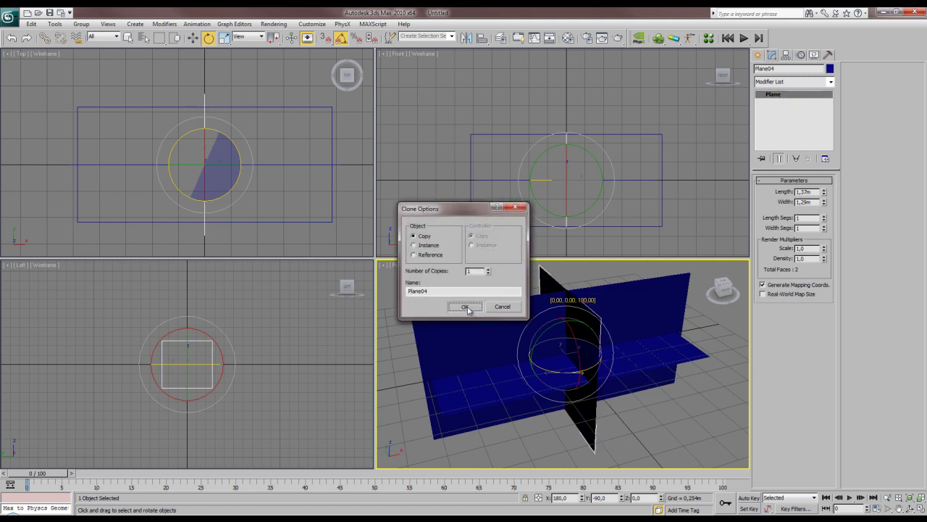
click(471, 308)
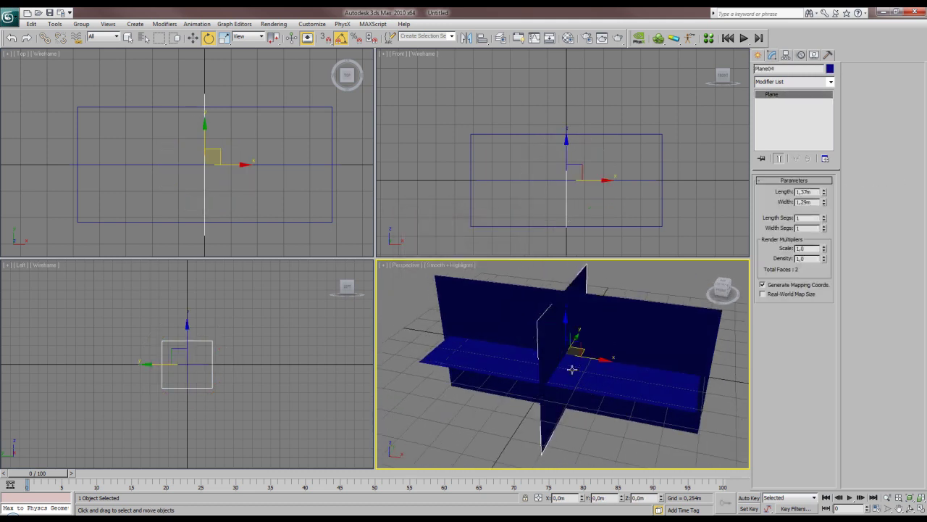
key(w)
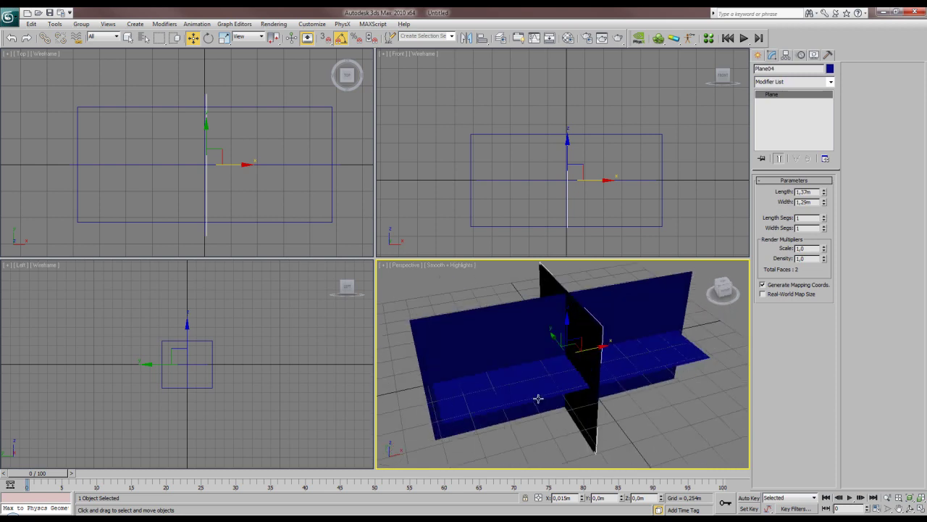
Resize Plane04 to 1,16m long by 1,09m wide.
alt+middle_drag(625, 372, 548, 364)
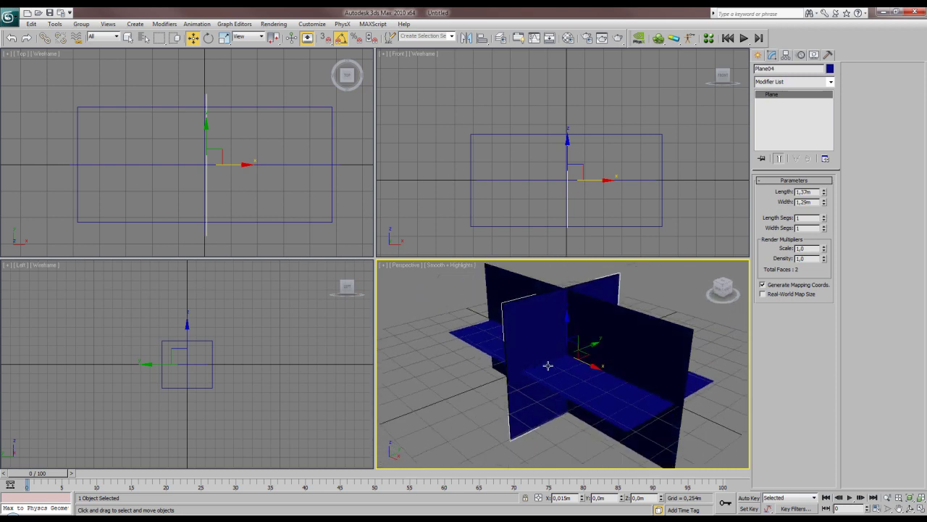
double_click(807, 192)
text(1,16)
key(Tab)
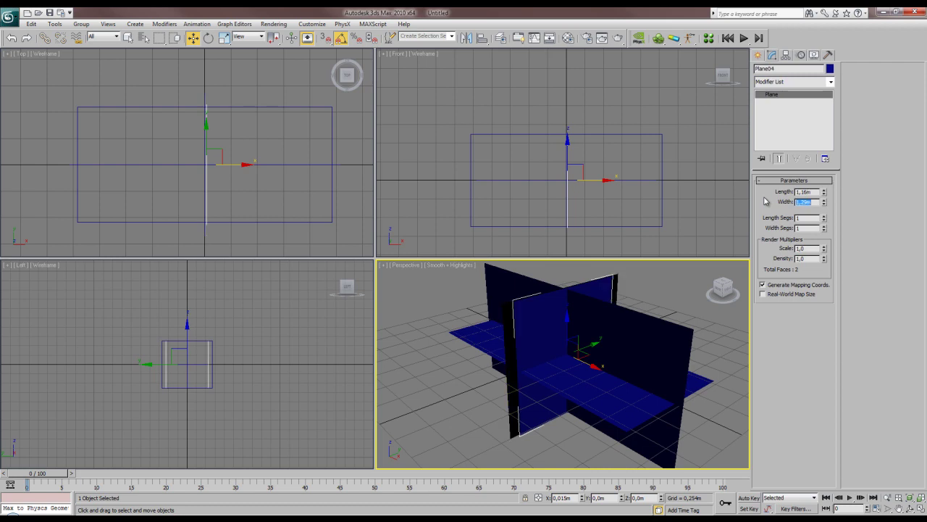
text(1,09)
key(Return)
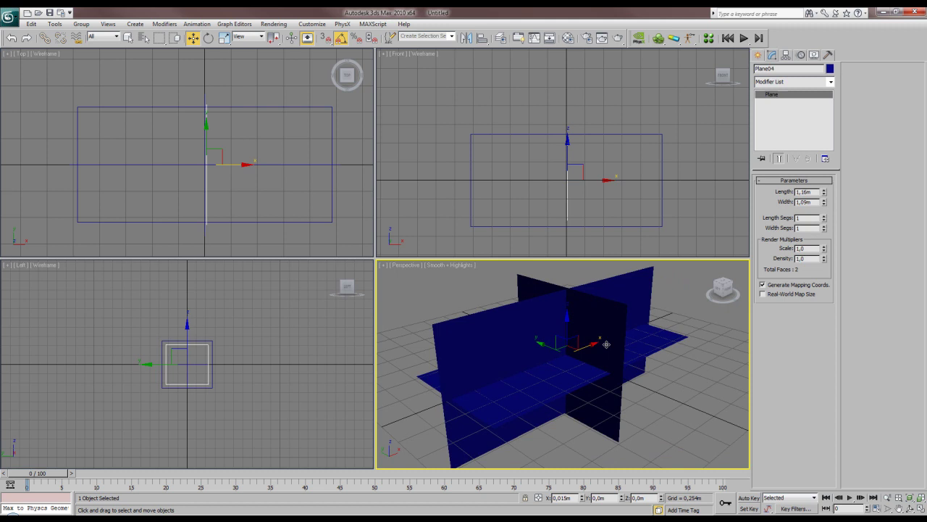
click(664, 402)
alt+middle_drag(671, 378, 660, 384)
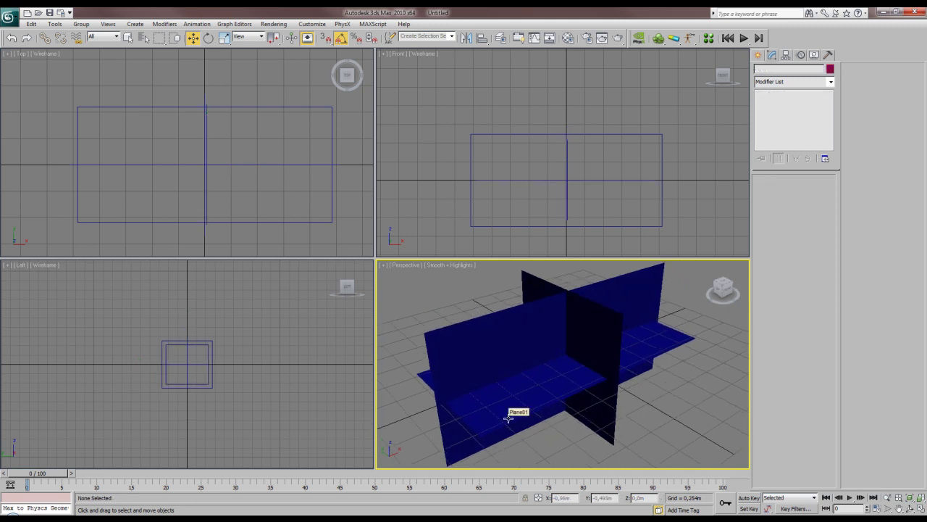
Load top.jpg from the Blueprints folder as the first material's Bitmap diffuse map.
key(m)
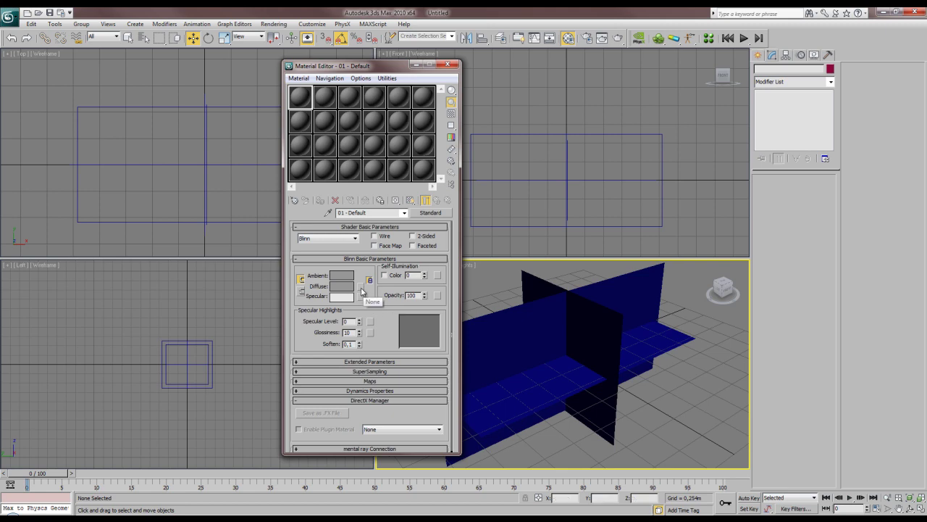
click(360, 287)
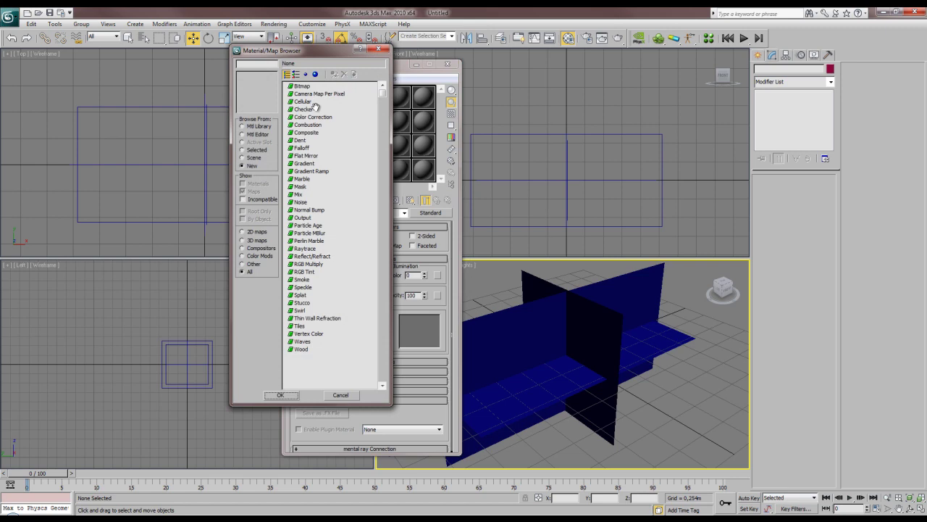
click(301, 86)
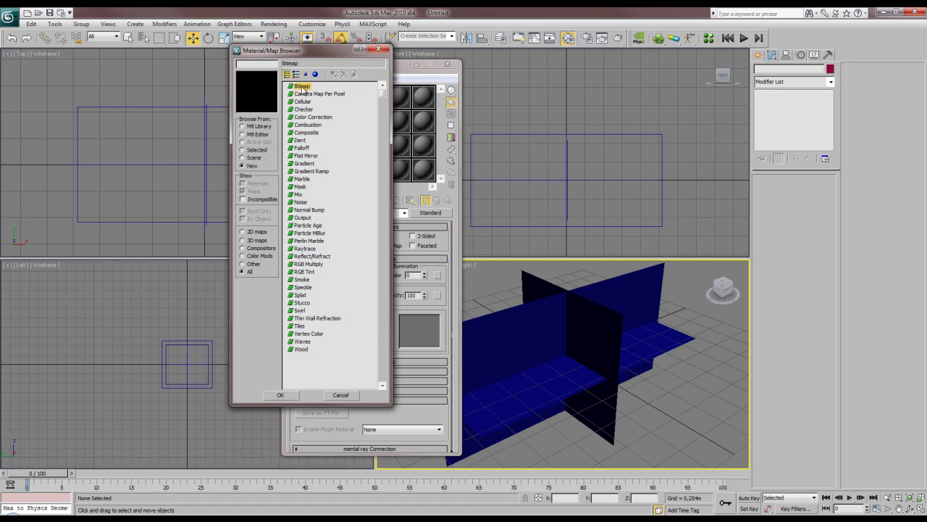
double_click(302, 86)
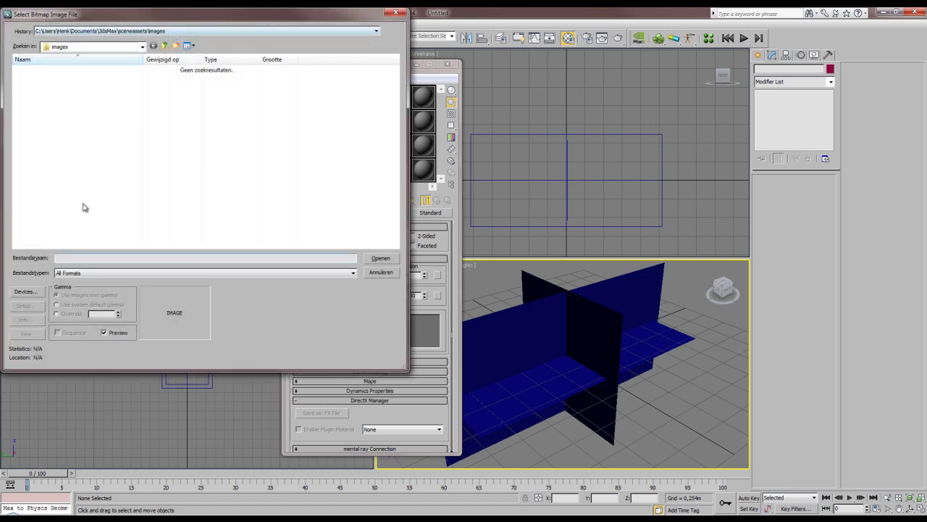
key(ctrl+v)
key(Return)
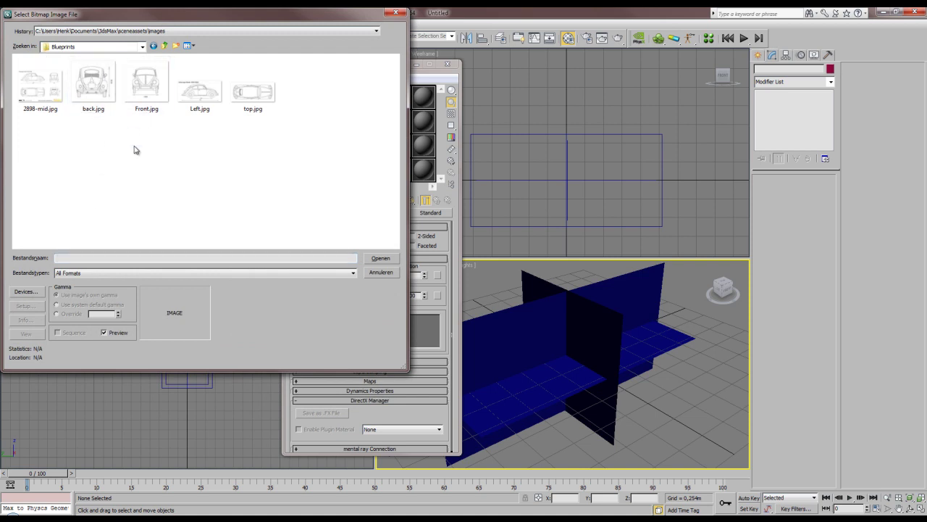
click(252, 105)
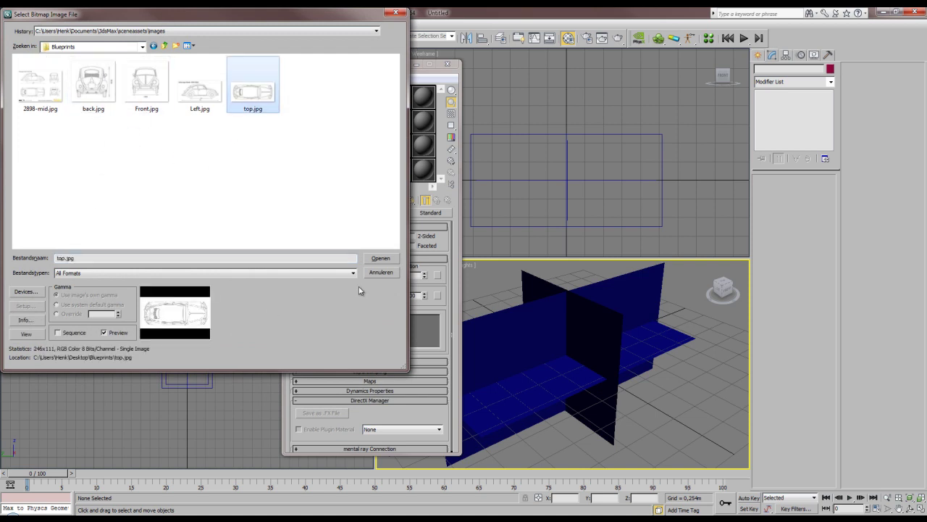
click(384, 260)
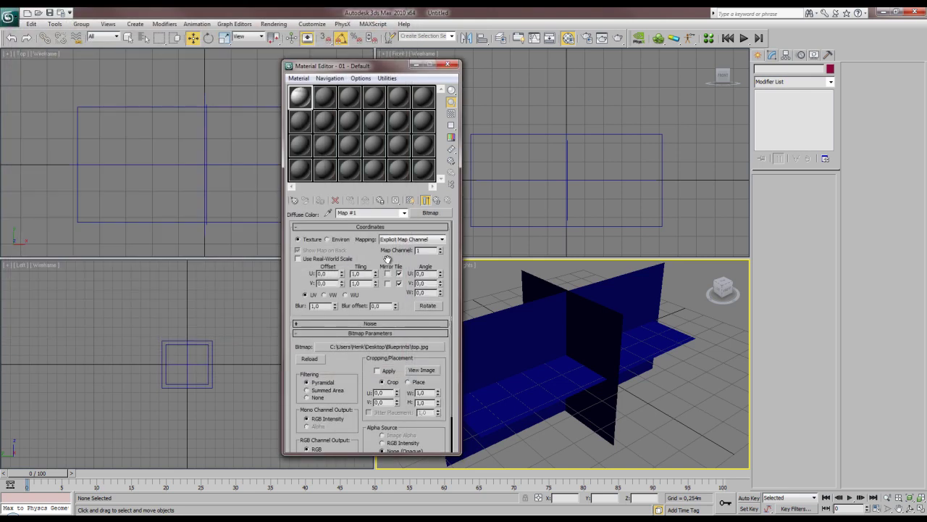
Return to the 01 - Default material and expand its Maps rollout showing the top.jpg diffuse map.
click(436, 203)
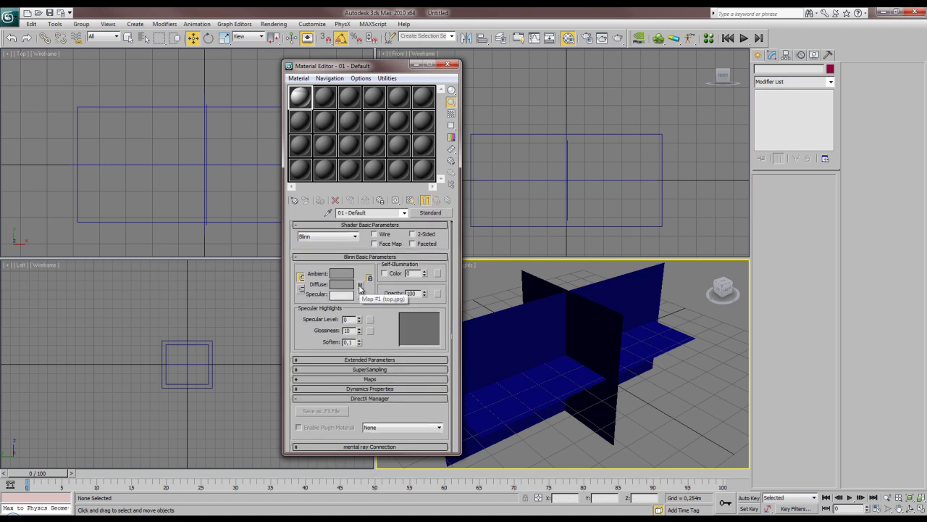
click(377, 379)
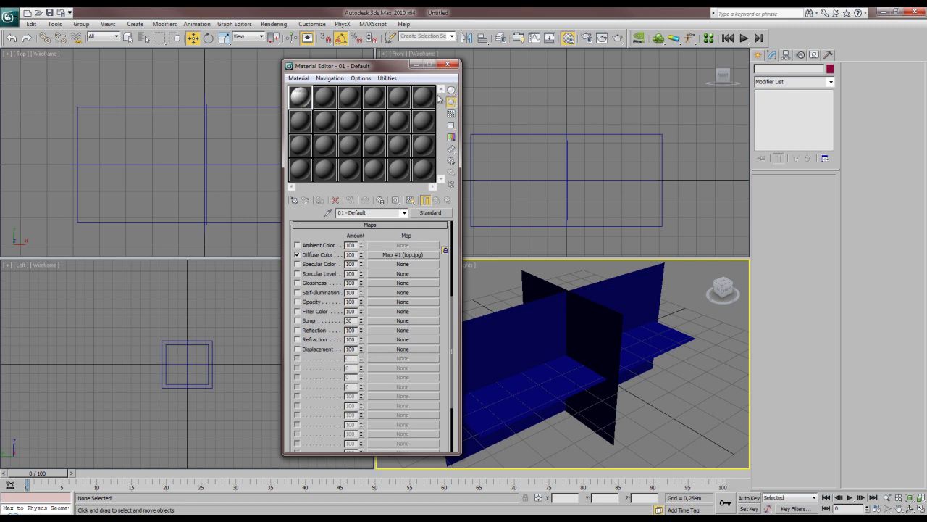
Preview materials as cubes and copy the blueprint material into slots 2 and 3.
click(452, 91)
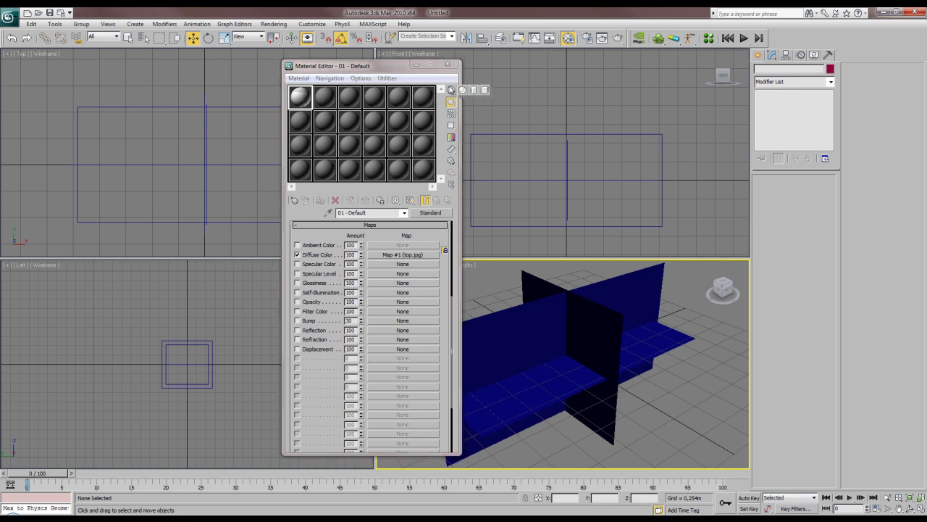
drag(449, 92, 486, 94)
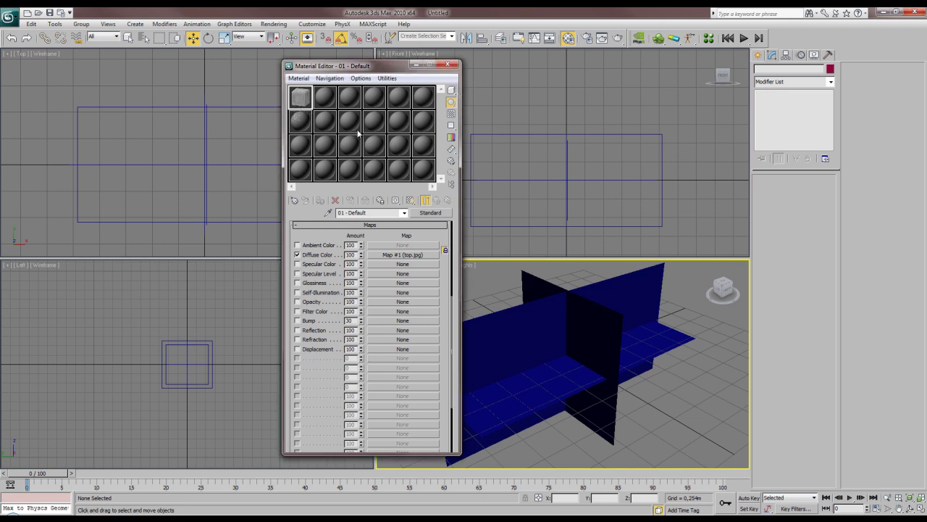
drag(300, 97, 350, 96)
click(374, 97)
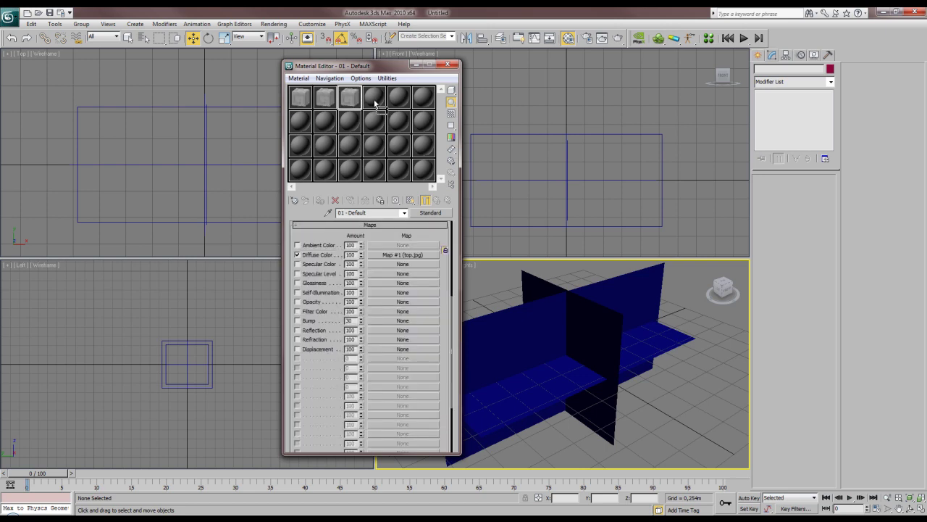
Copy the material into slot 4 and swap in Left.jpg as a diffuse image.
click(325, 100)
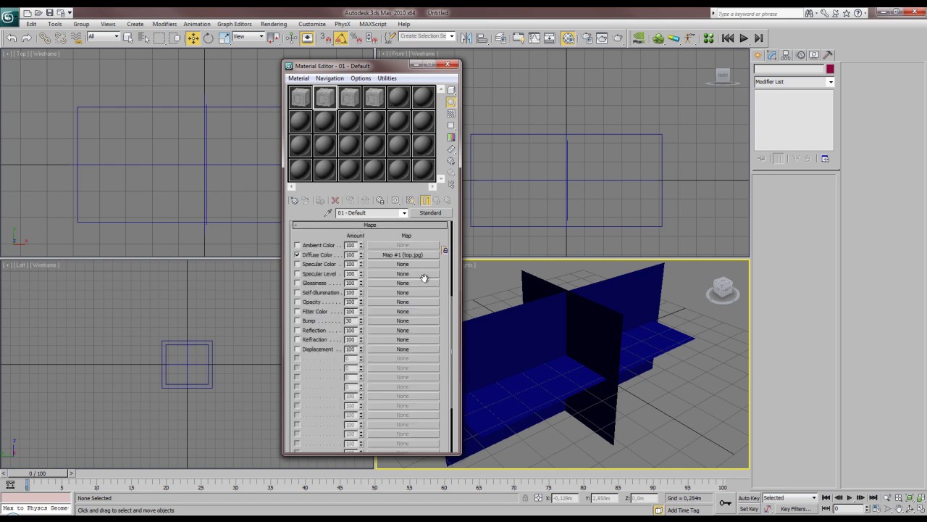
scroll(376, 247, up, 5)
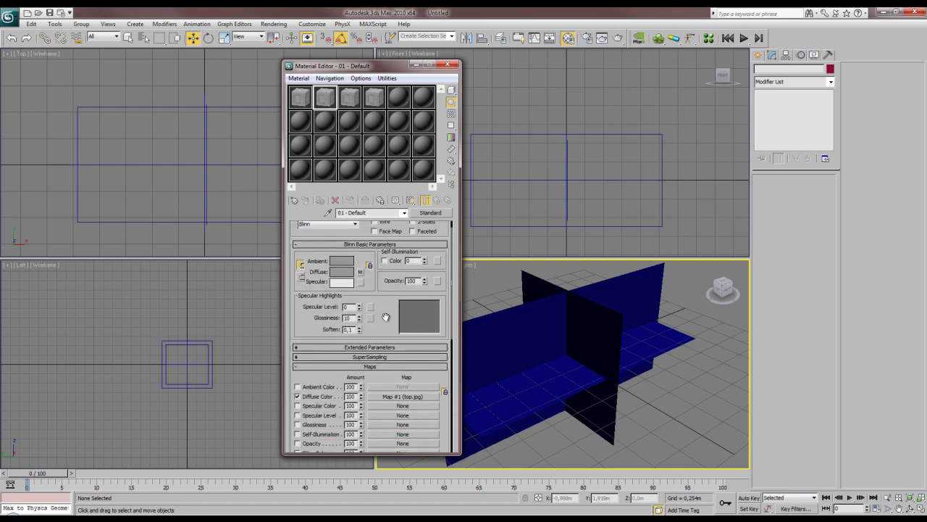
click(413, 397)
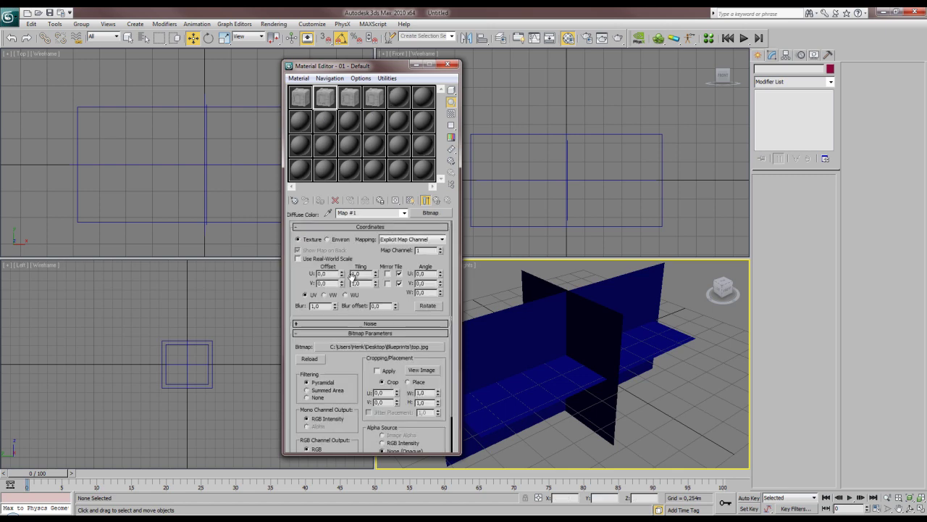
click(395, 332)
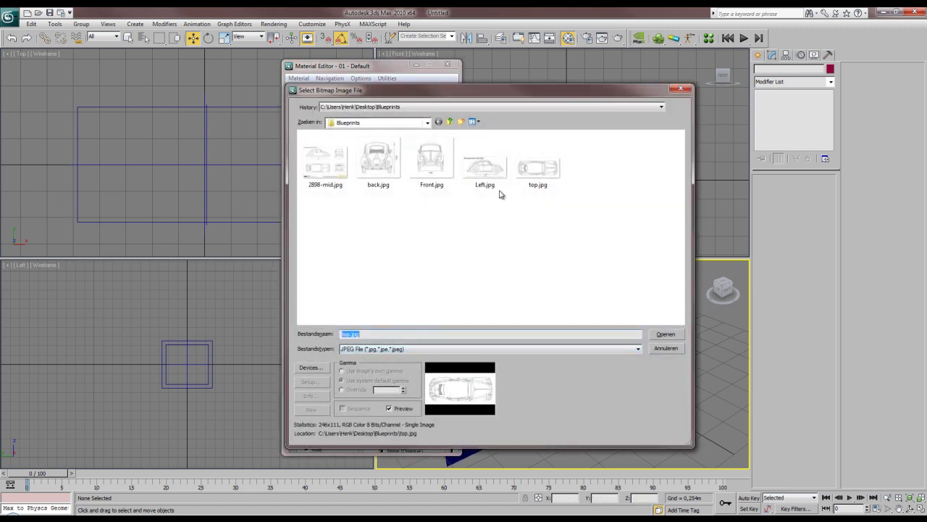
click(484, 175)
double_click(484, 175)
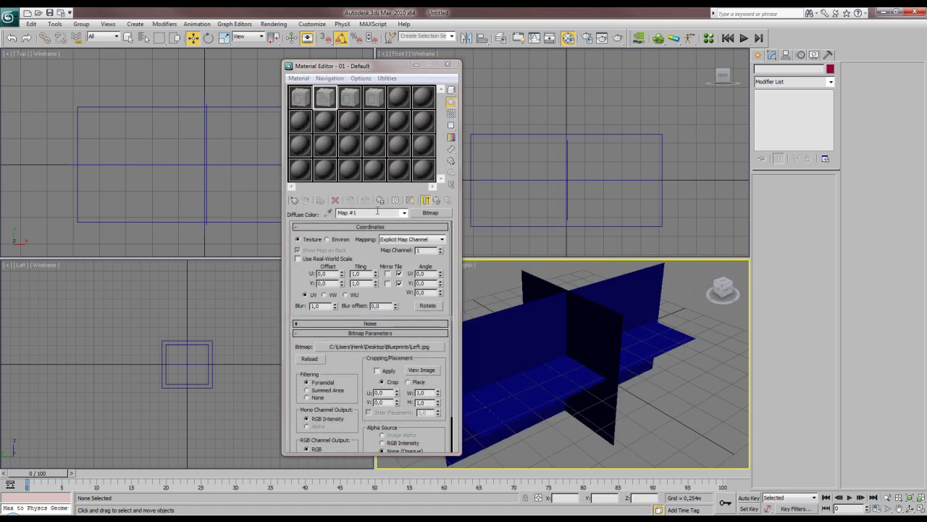
Load Front.jpg into the third material and back.jpg into the fourth.
click(352, 101)
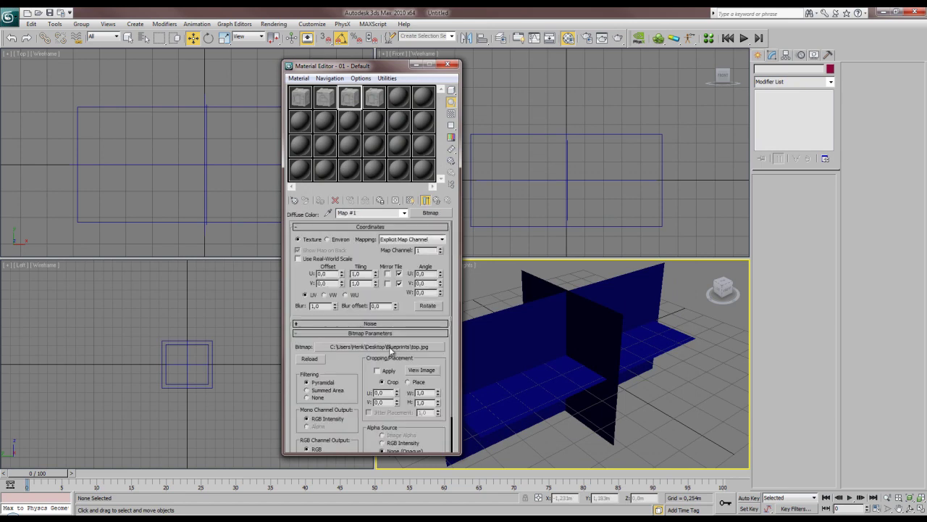
click(391, 350)
double_click(418, 170)
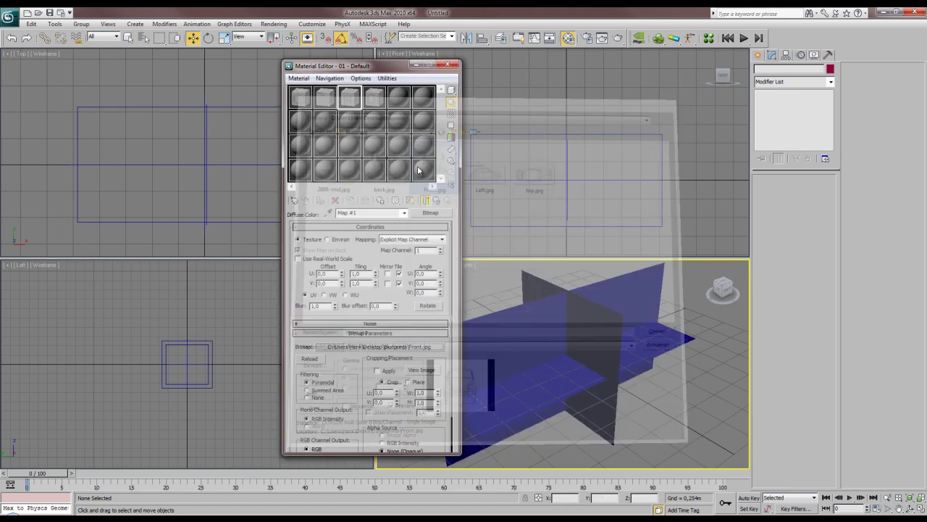
click(376, 105)
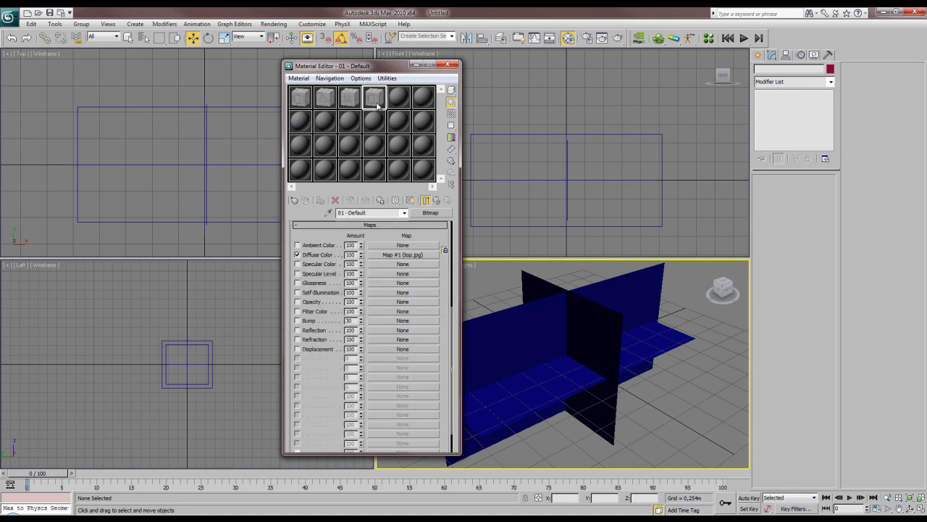
click(406, 256)
click(391, 349)
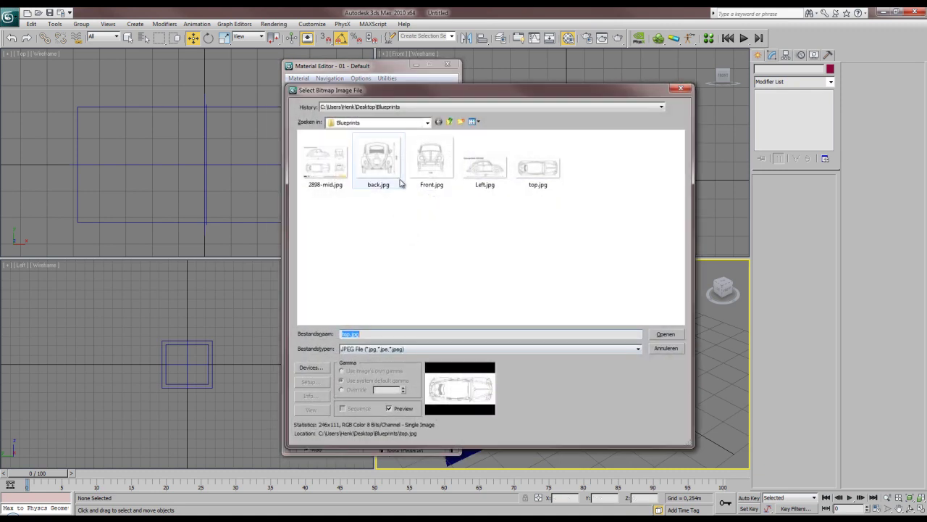
double_click(376, 181)
click(301, 98)
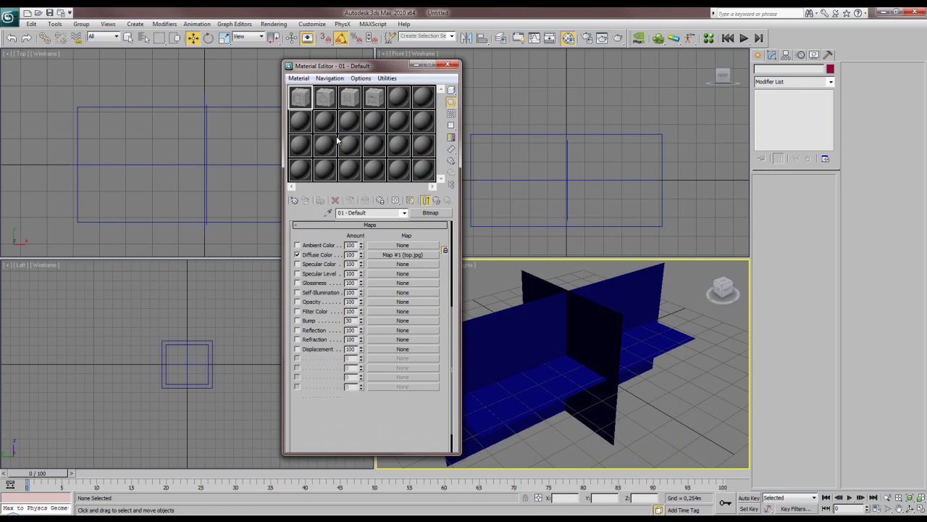
Rename the first two blueprint materials to Top and Left.
double_click(378, 211)
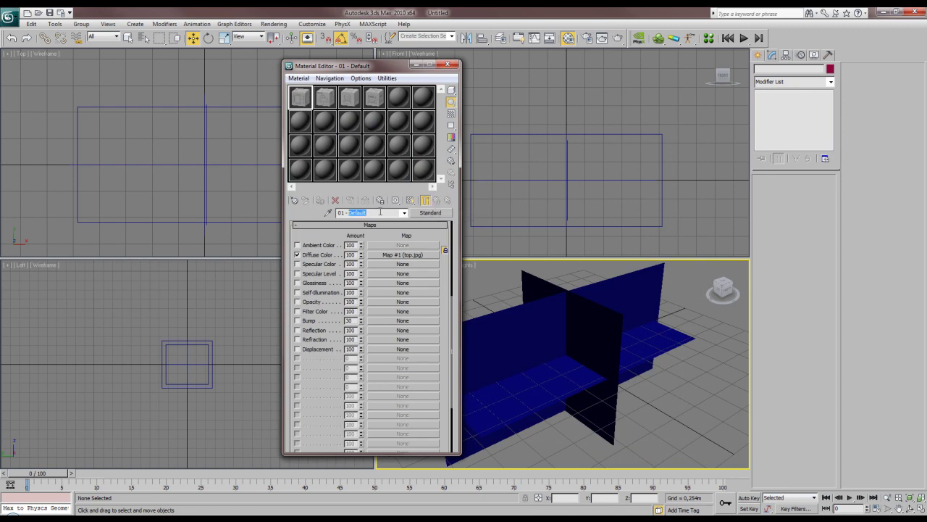
click(378, 212)
drag(378, 212, 272, 216)
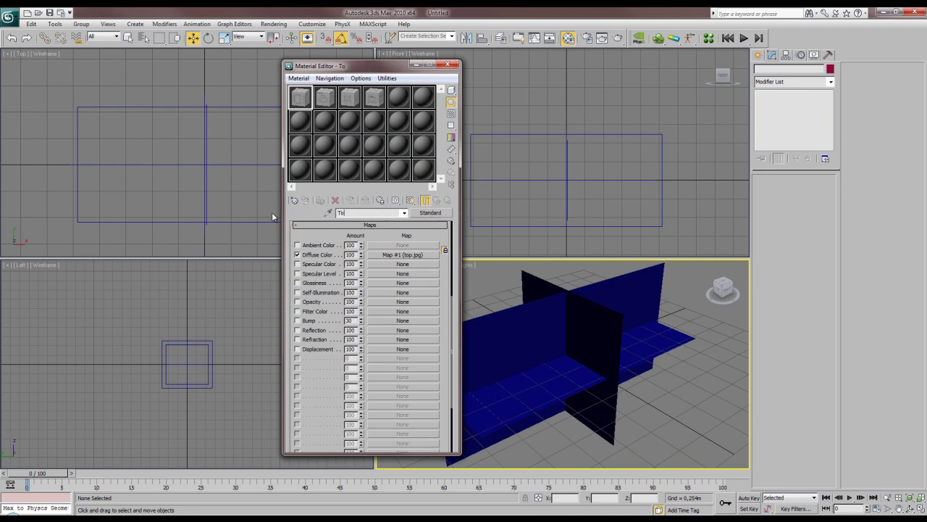
click(326, 103)
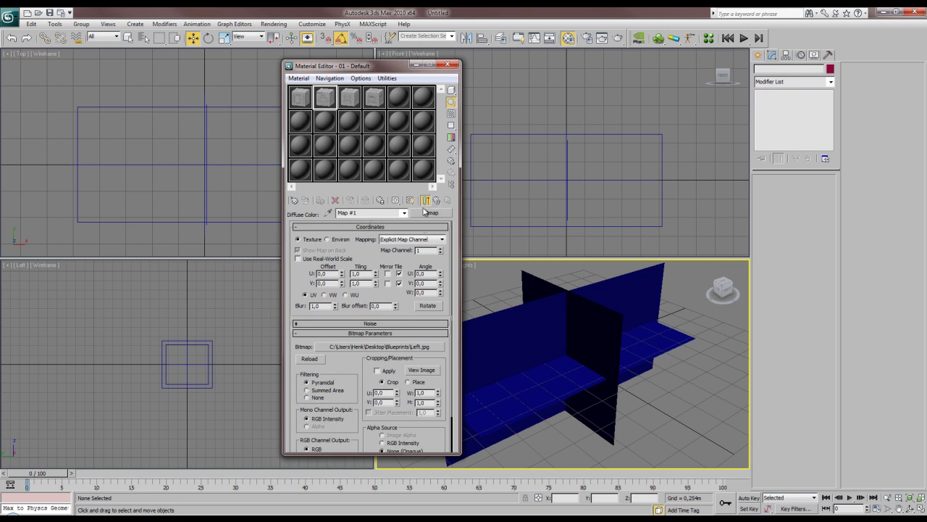
click(437, 200)
click(374, 212)
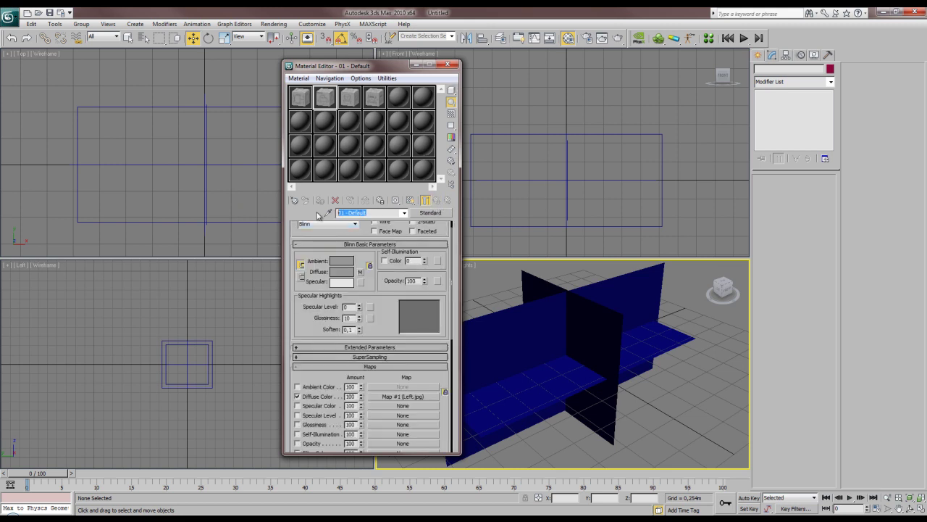
text(FLeft)
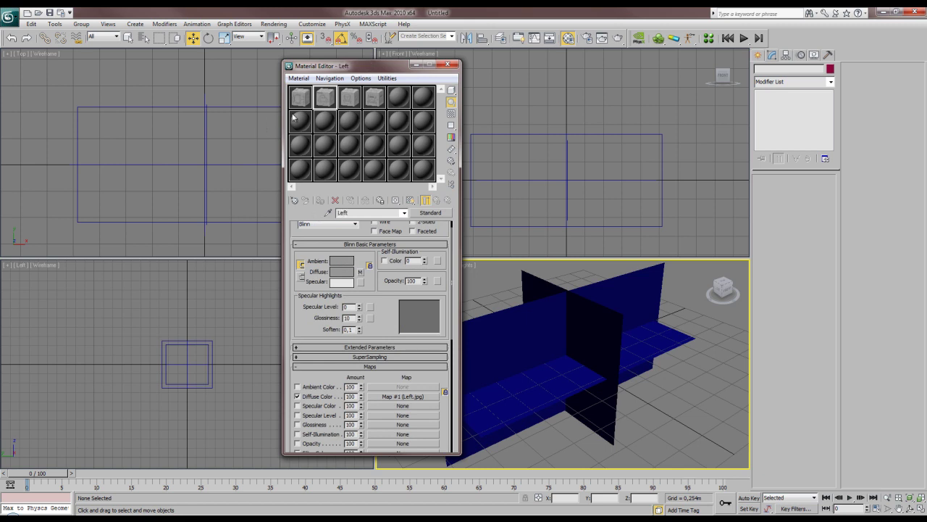
Rename the third and fourth materials to Front and Back.
click(354, 98)
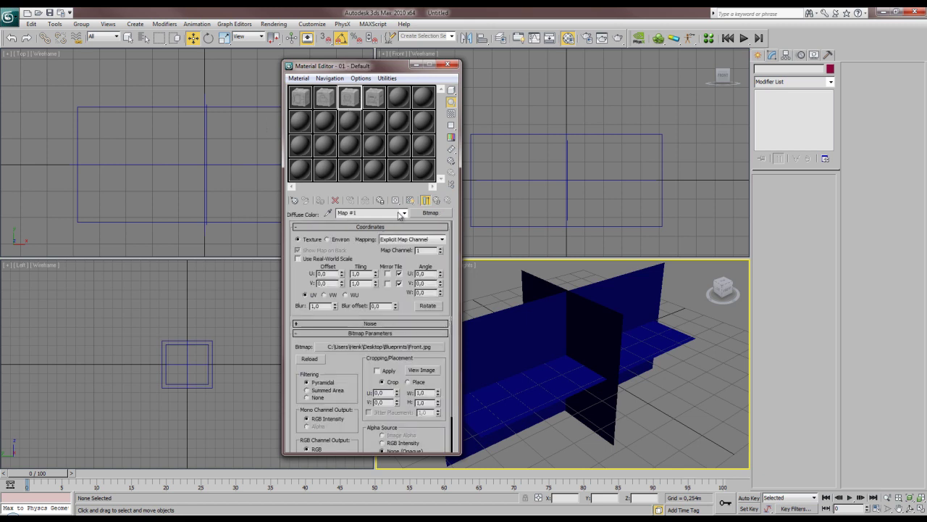
click(437, 201)
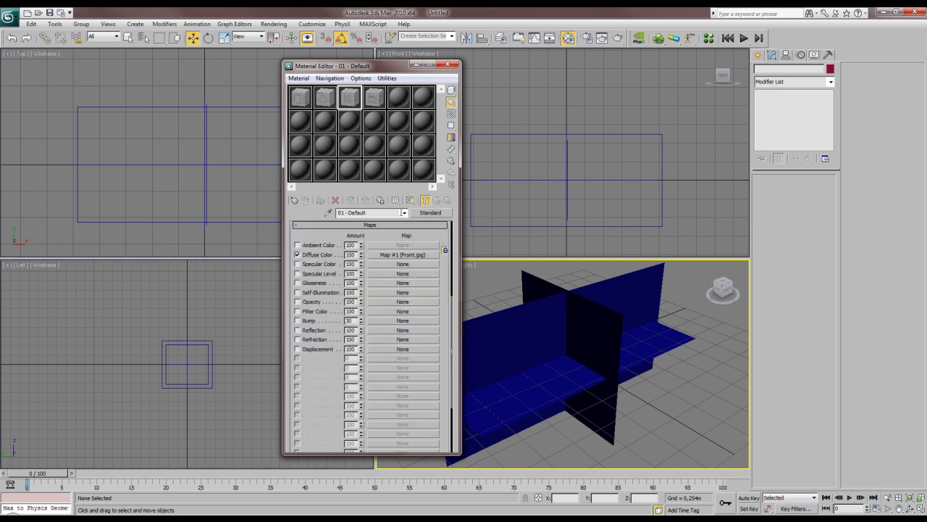
click(355, 212)
text(Front)
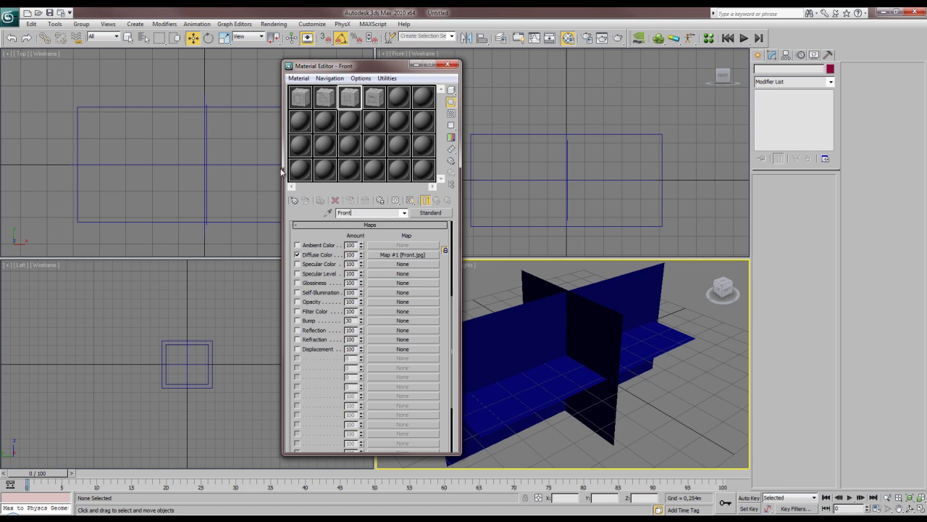
click(375, 98)
click(437, 200)
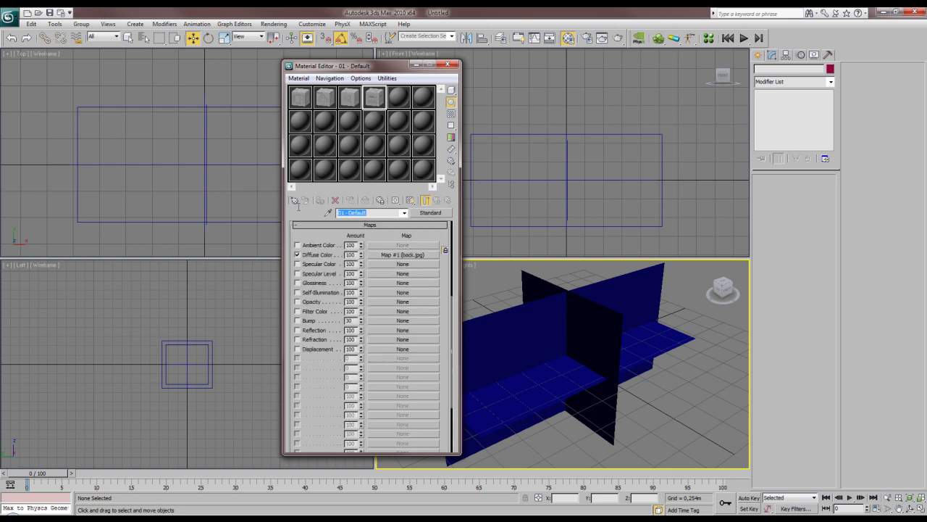
text(ac)
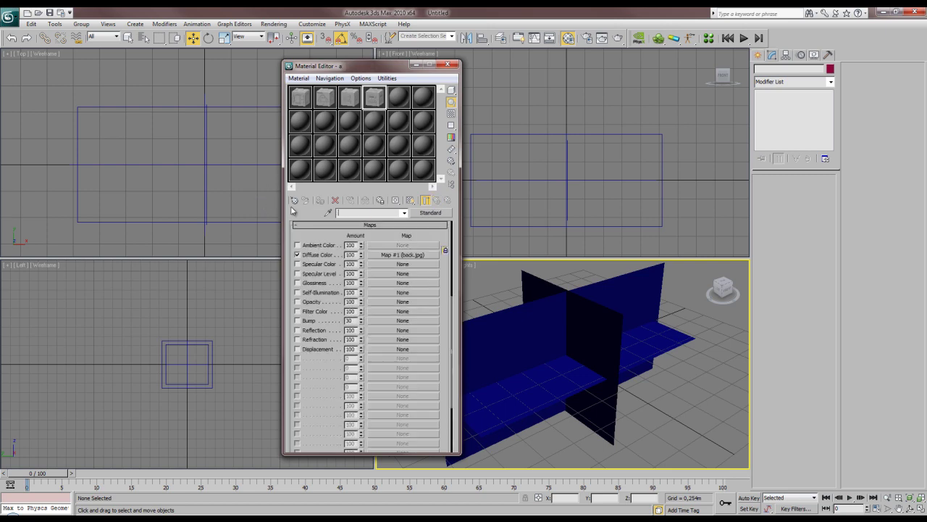
text(Back)
Apply the Top and Left materials to the horizontal and side planes, with their maps shown in the viewport.
click(552, 389)
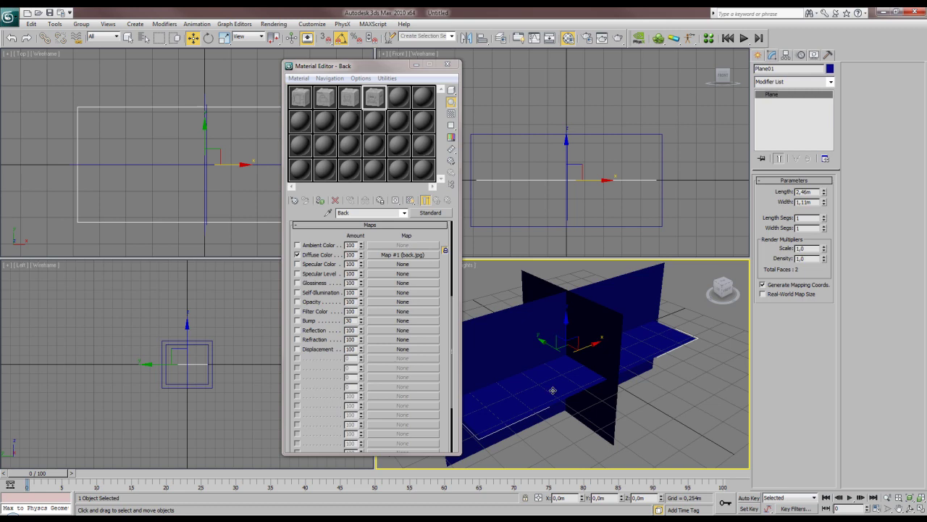
click(301, 97)
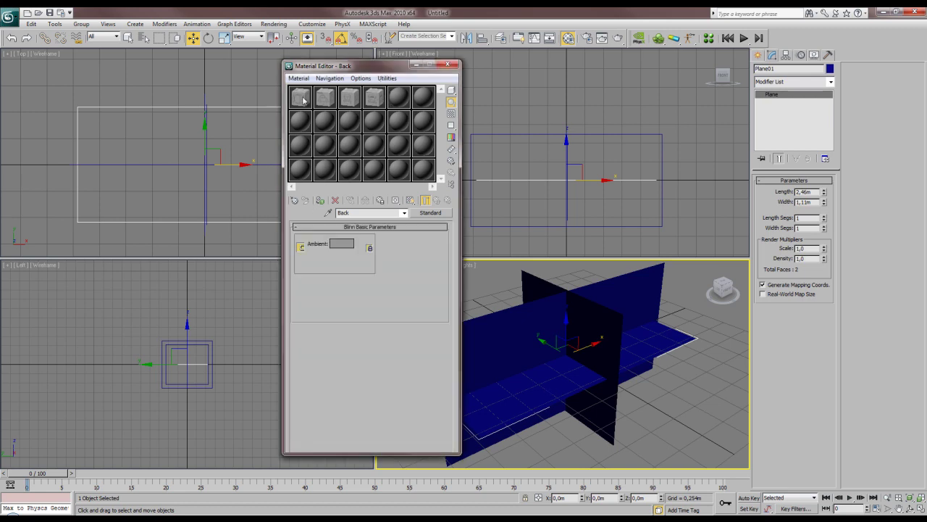
click(319, 200)
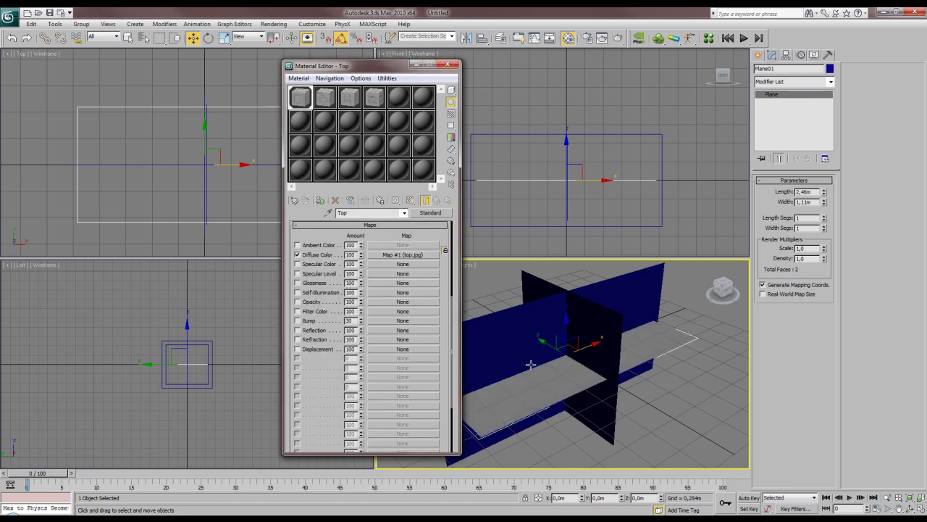
alt+middle_drag(531, 364, 529, 399)
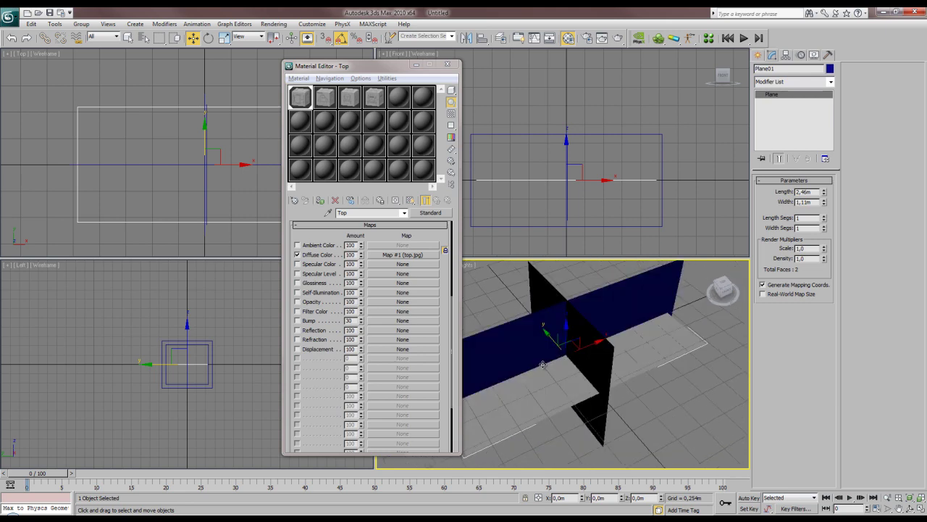
click(410, 200)
alt+middle_drag(529, 315, 575, 354)
click(527, 345)
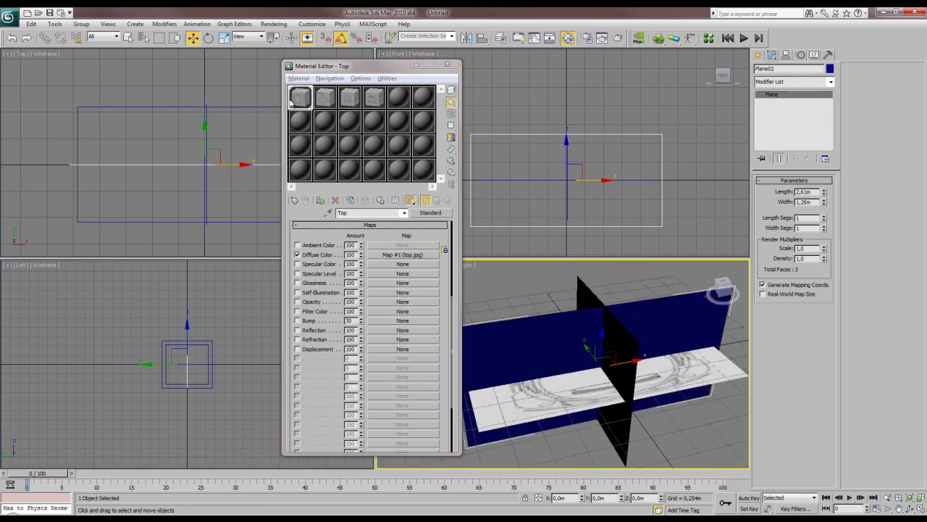
click(325, 96)
click(320, 200)
alt+middle_drag(544, 344, 571, 338)
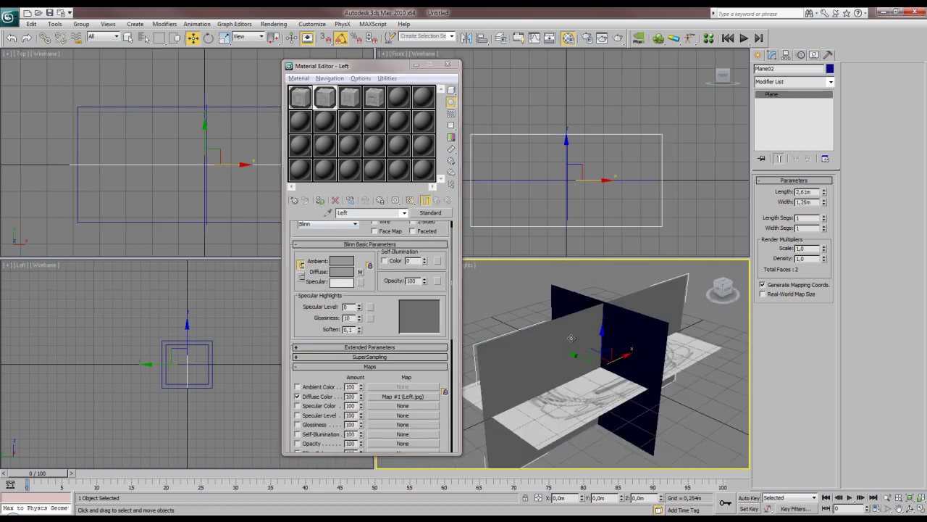
click(410, 201)
Apply the Front and Back materials to the remaining planes with viewport maps, then close the Material Editor.
click(634, 347)
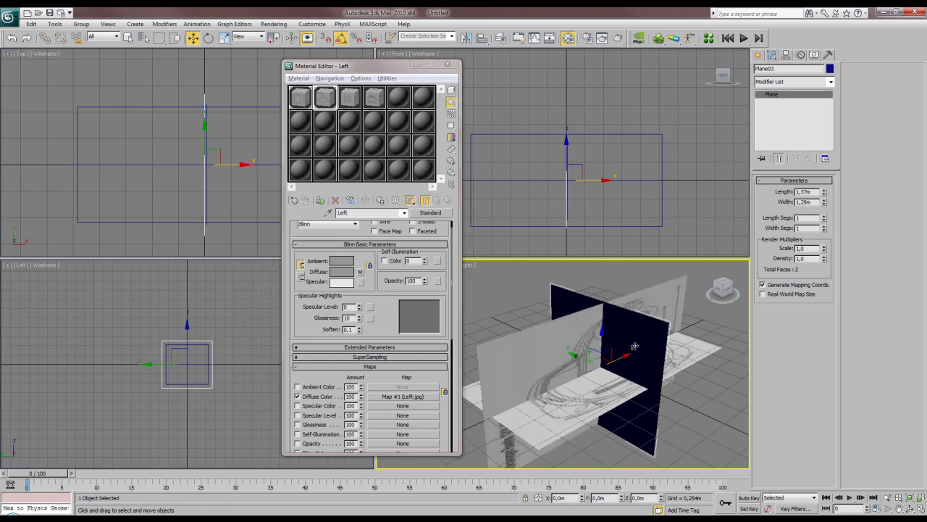
click(349, 97)
click(320, 200)
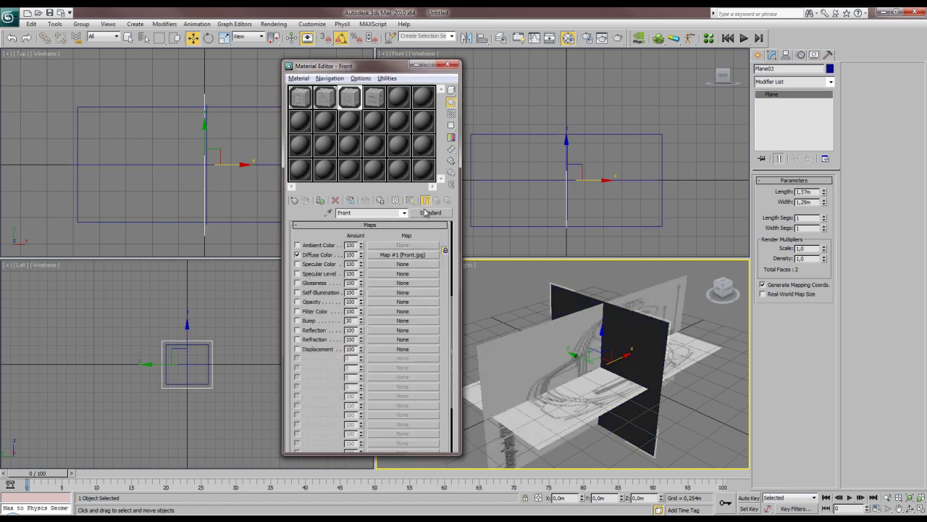
click(410, 201)
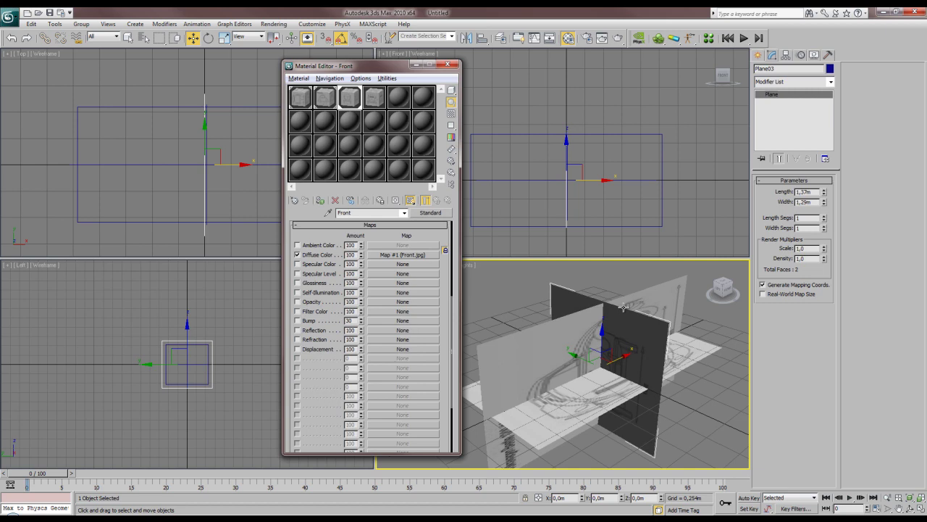
alt+middle_drag(623, 308, 570, 335)
click(570, 335)
click(374, 96)
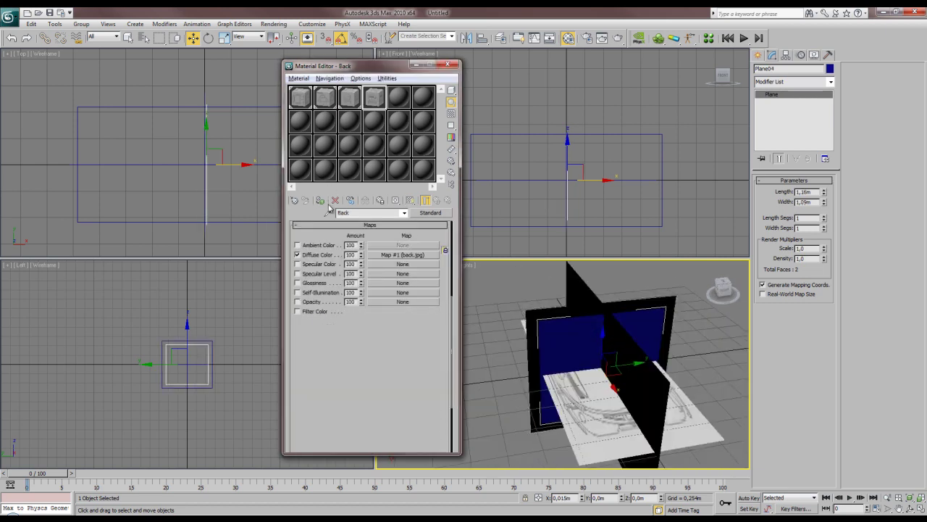
click(319, 200)
click(410, 200)
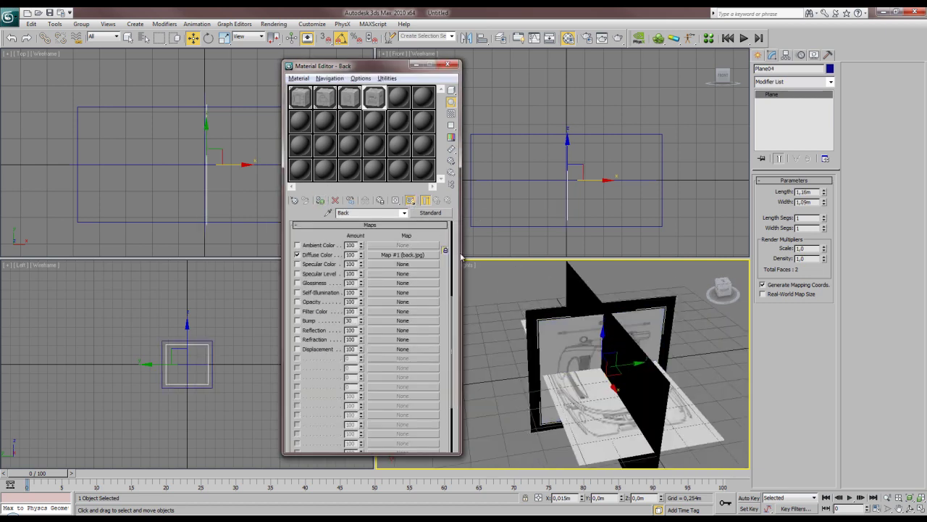
alt+middle_drag(558, 335, 507, 340)
click(453, 65)
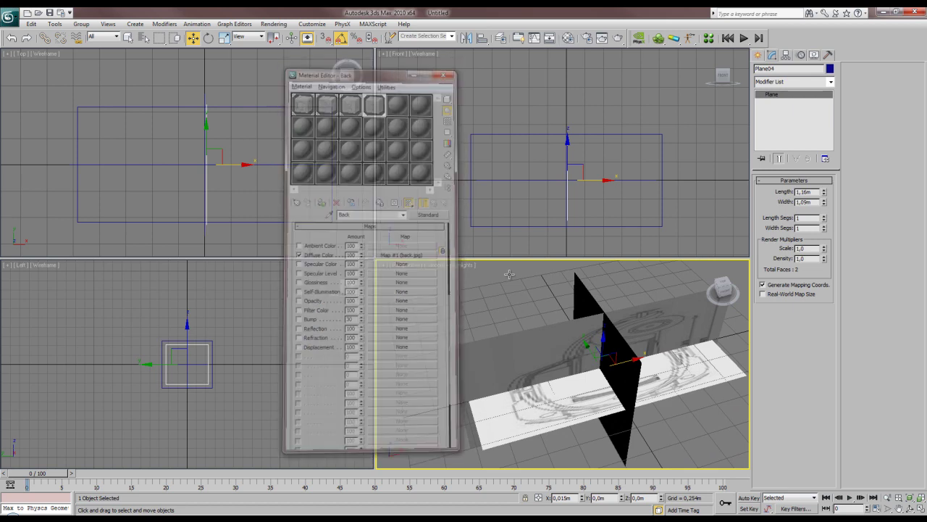
Deselect the back plane and maximize the Perspective viewport at a lower, front-facing angle.
click(483, 302)
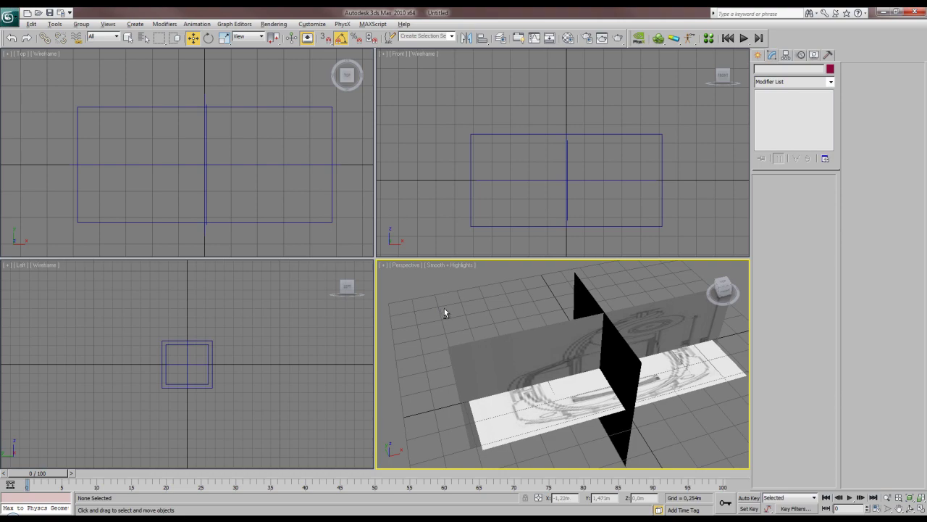
key(alt+w)
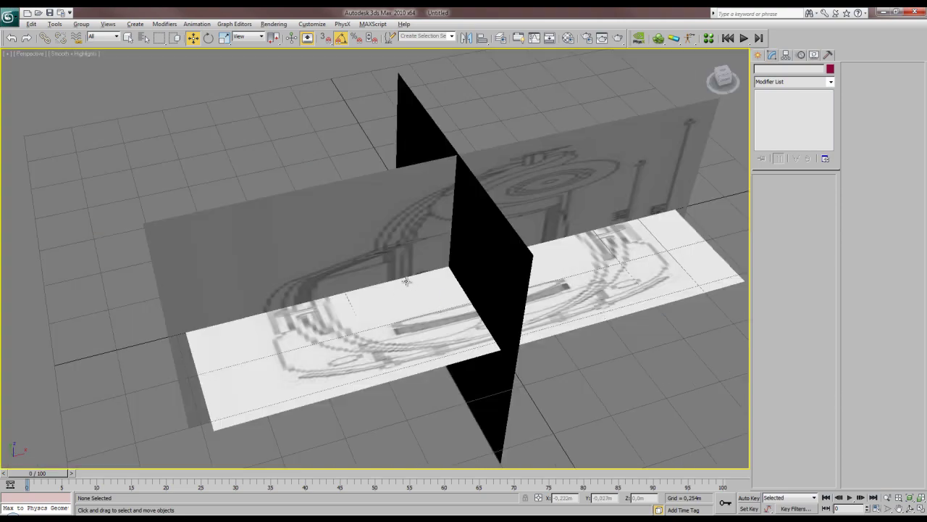
alt+middle_drag(406, 281, 360, 331)
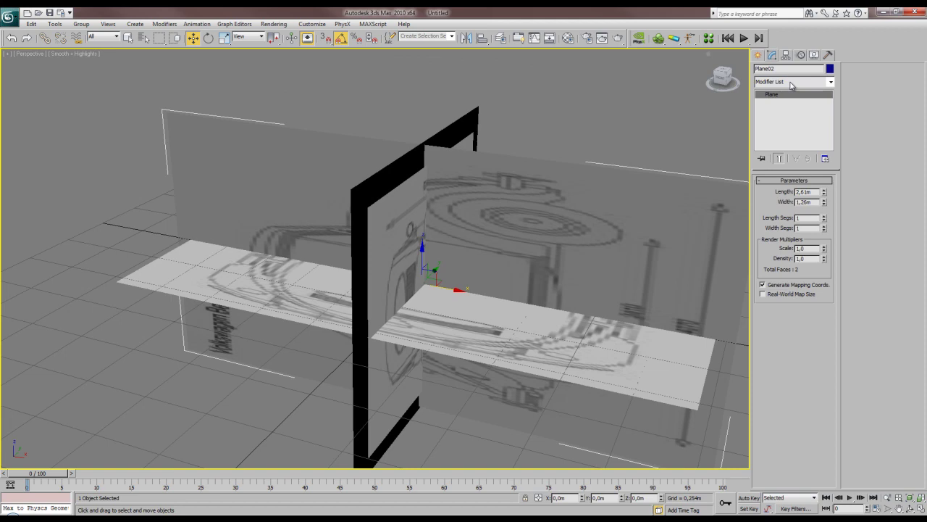
Search 'uvw' in Plane02's modifier list to locate UVW Map.
click(791, 82)
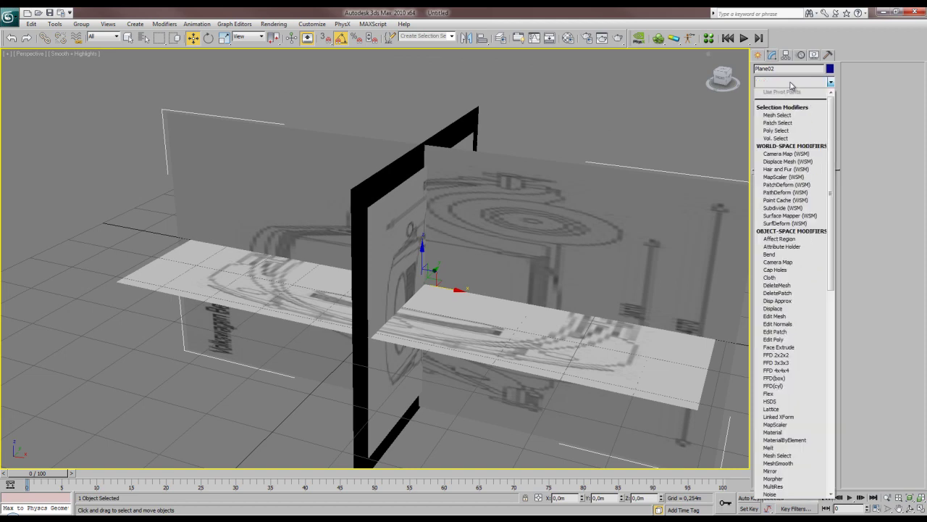
text(uvw)
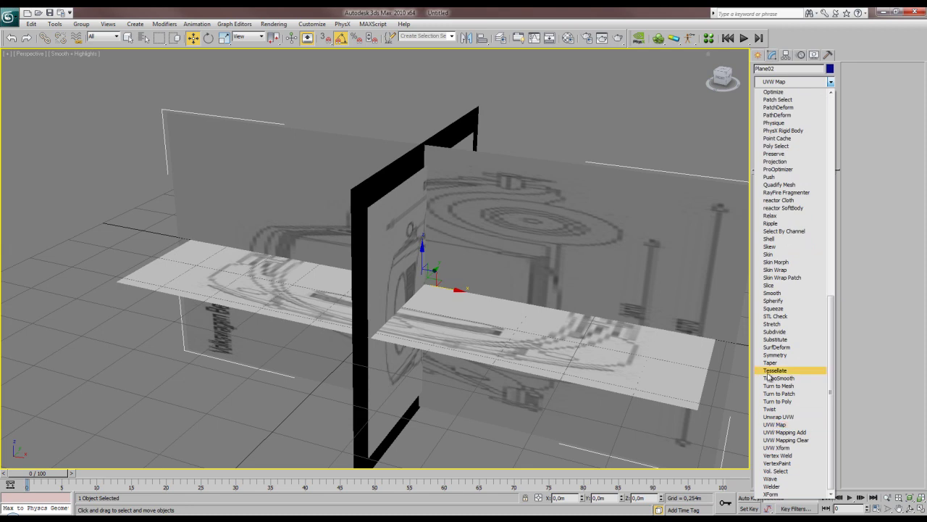
click(791, 81)
click(791, 82)
scroll(788, 87, down, 2)
text(u)
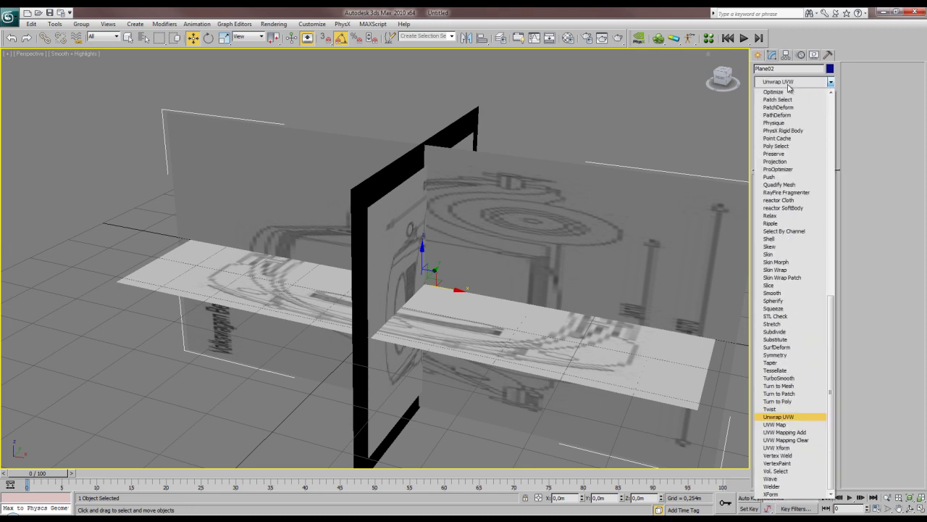
Add a UVW Map modifier to Plane02 and show the stack's end result.
click(775, 424)
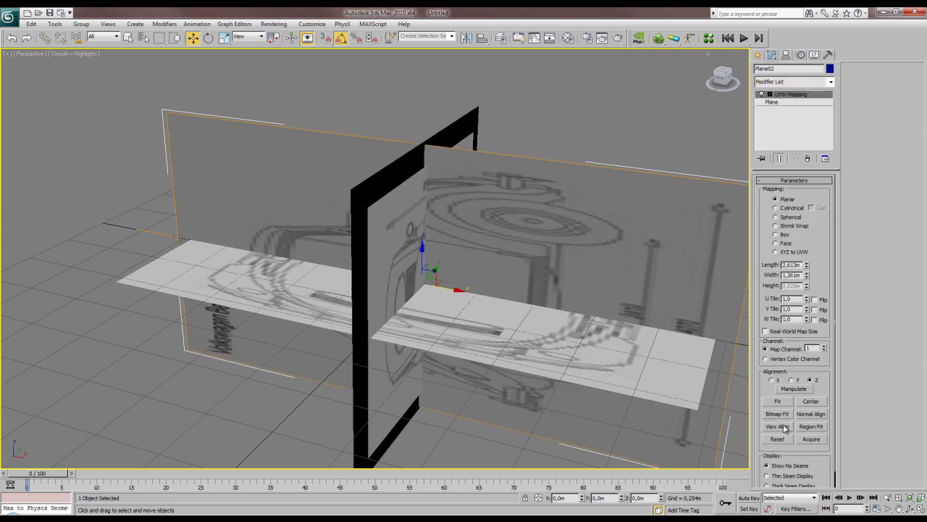
click(779, 157)
middle_drag(602, 236, 566, 231)
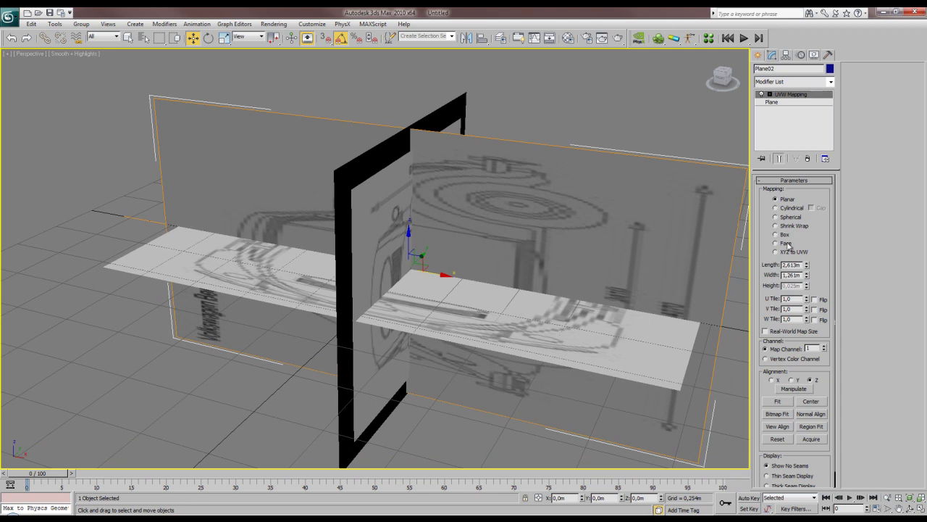
Rotate Plane02's mapping gizmo 90° on Y and fit it to the plane.
click(792, 94)
middle_drag(618, 226, 594, 231)
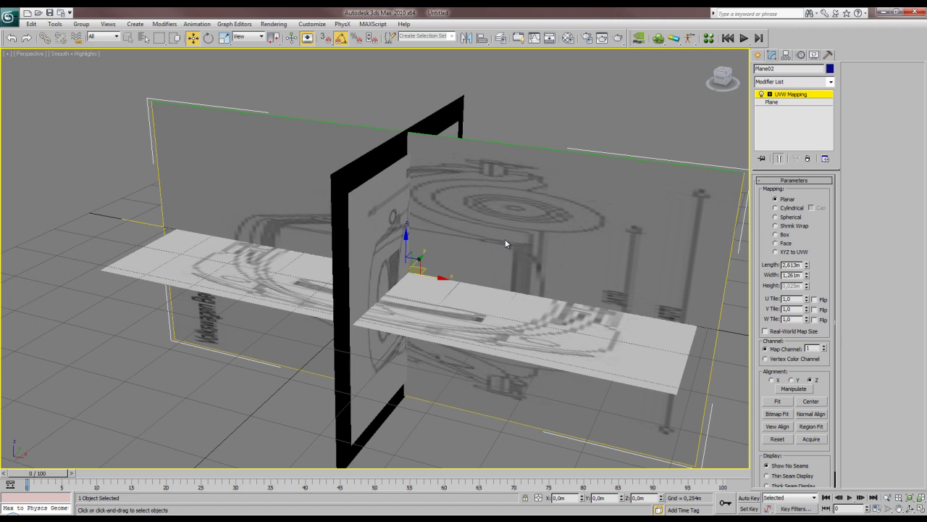
key(e)
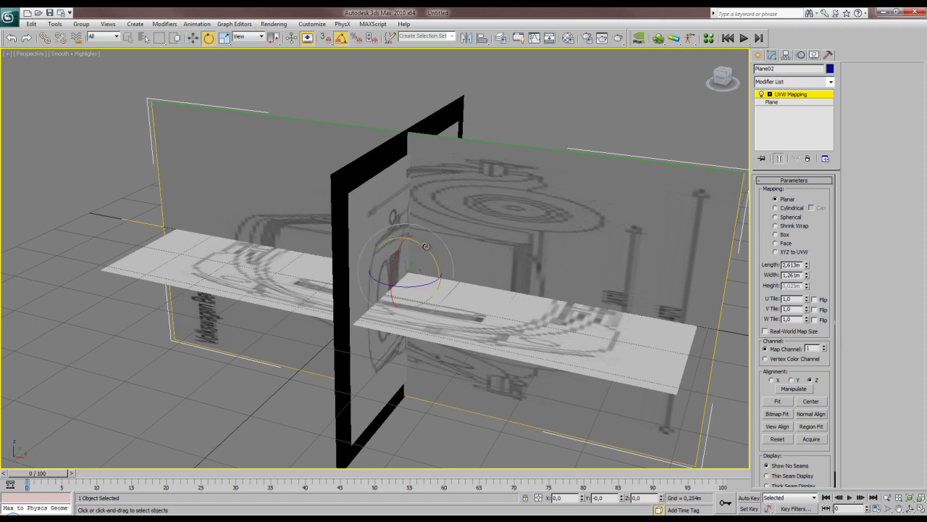
drag(426, 247, 457, 277)
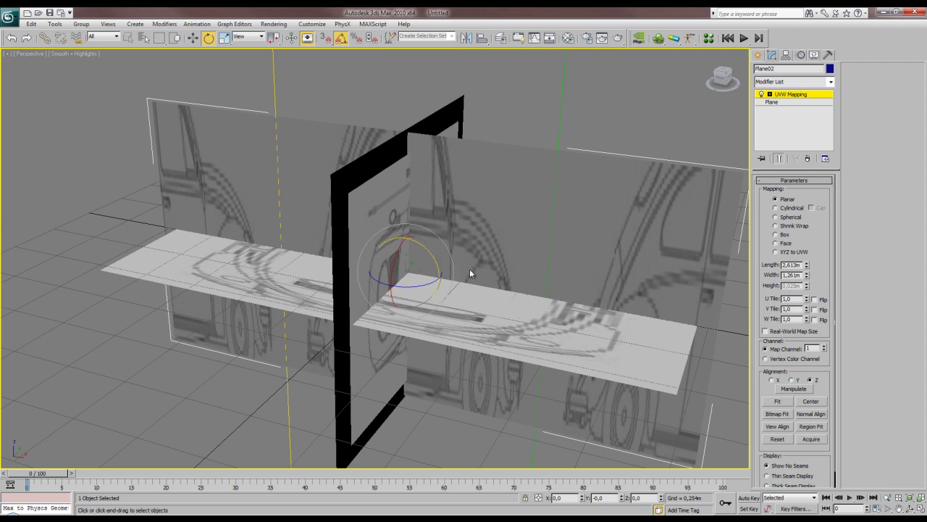
click(777, 401)
alt+middle_drag(511, 277, 475, 303)
scroll(523, 301, down, 3)
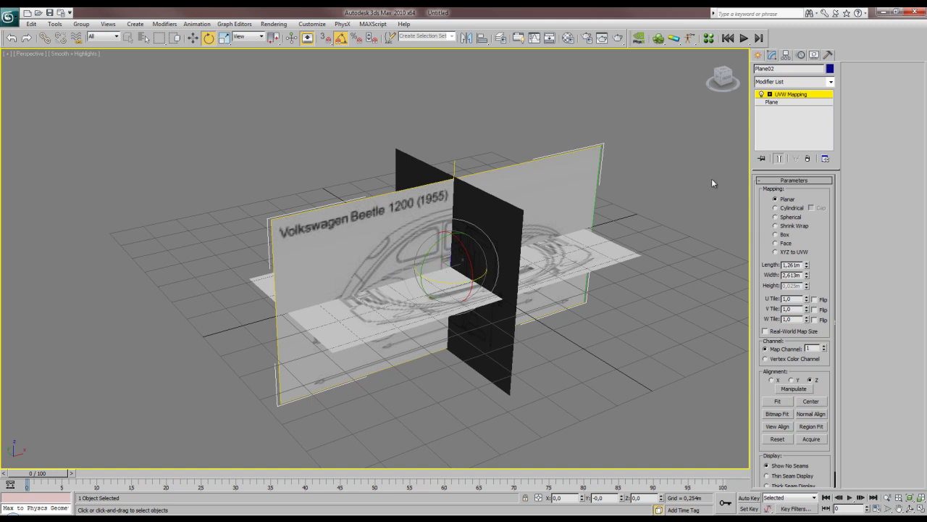
Collapse Plane02's stack into an Editable Poly and rotate it to X -90, Y -90, Z 0.
right_click(790, 99)
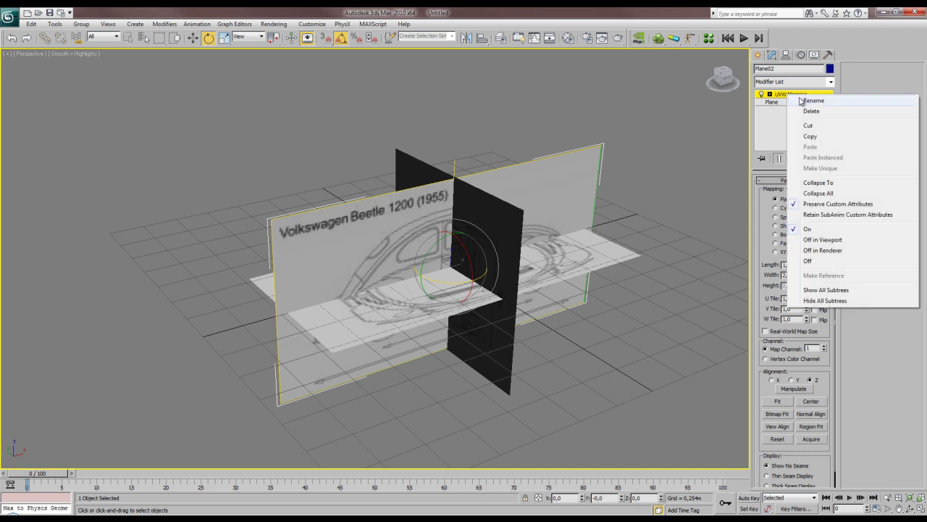
click(824, 194)
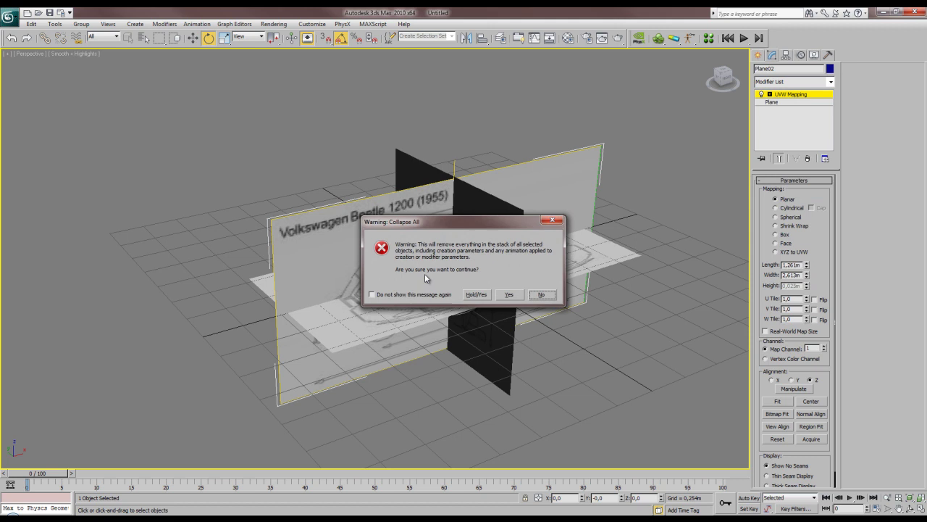
click(506, 294)
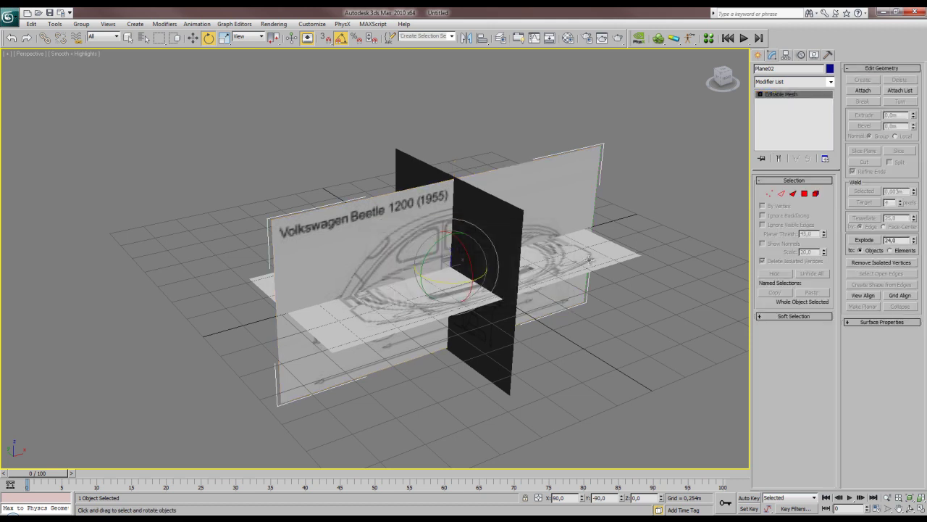
right_click(784, 96)
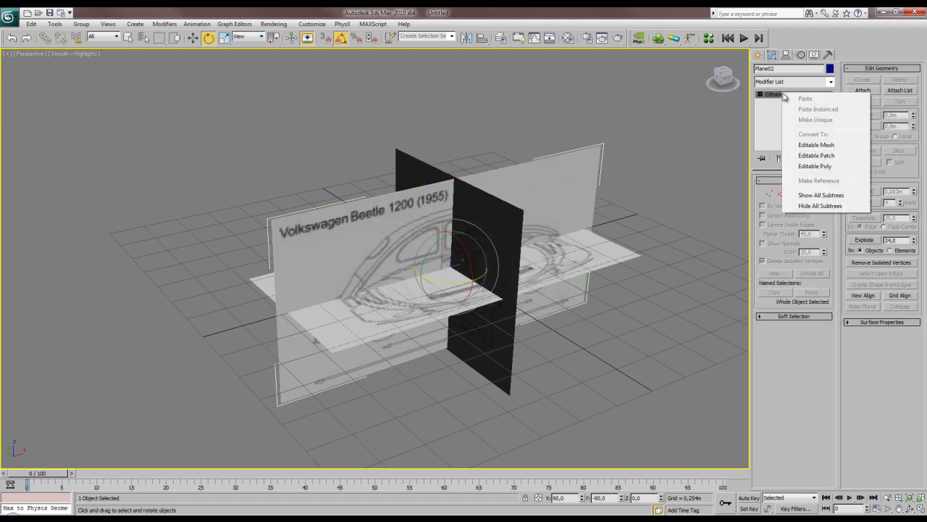
click(819, 166)
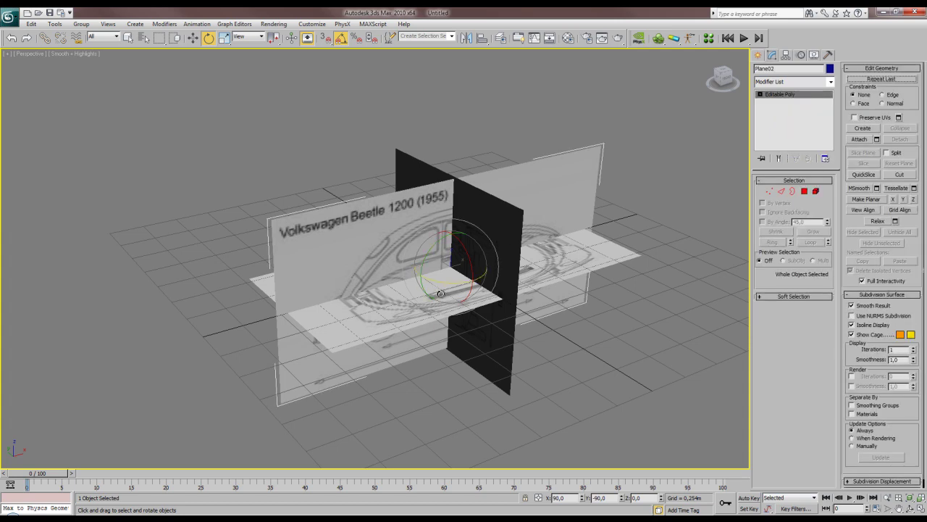
drag(458, 284, 372, 279)
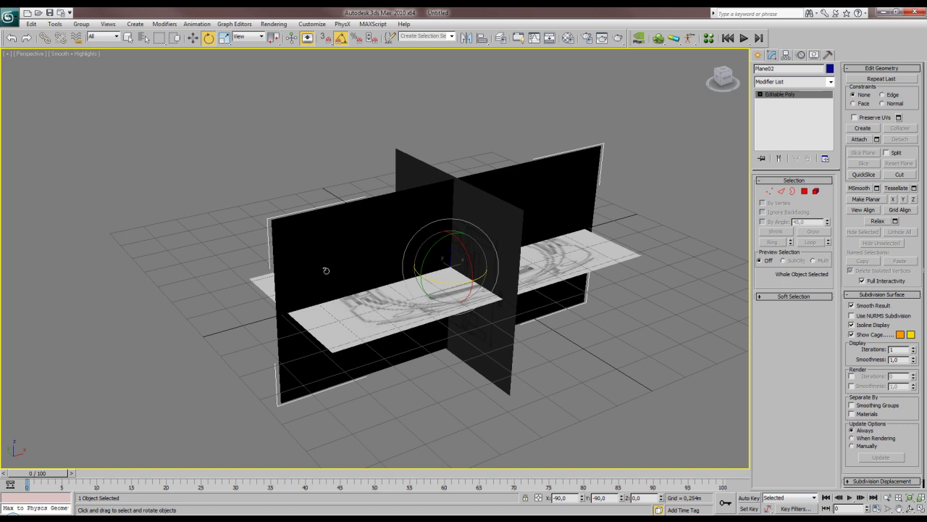
Flip Plane02's polygon so the Beetle side blueprint shows, then clear the selection.
click(805, 192)
click(356, 251)
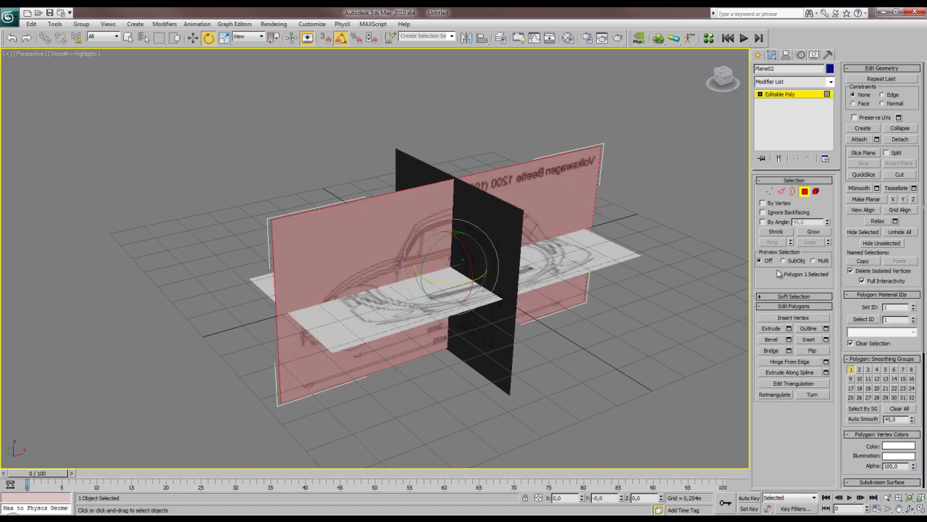
click(812, 350)
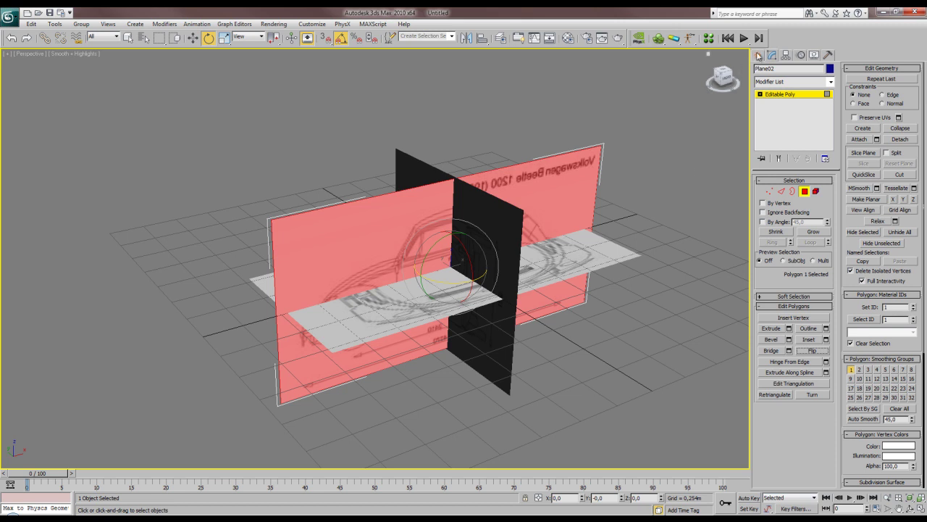
click(686, 158)
click(759, 54)
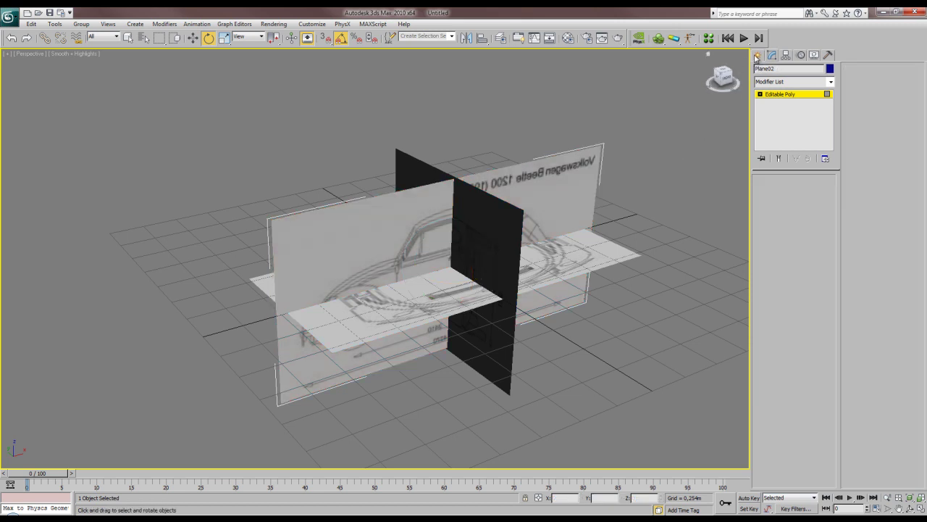
alt+middle_drag(391, 227, 602, 335)
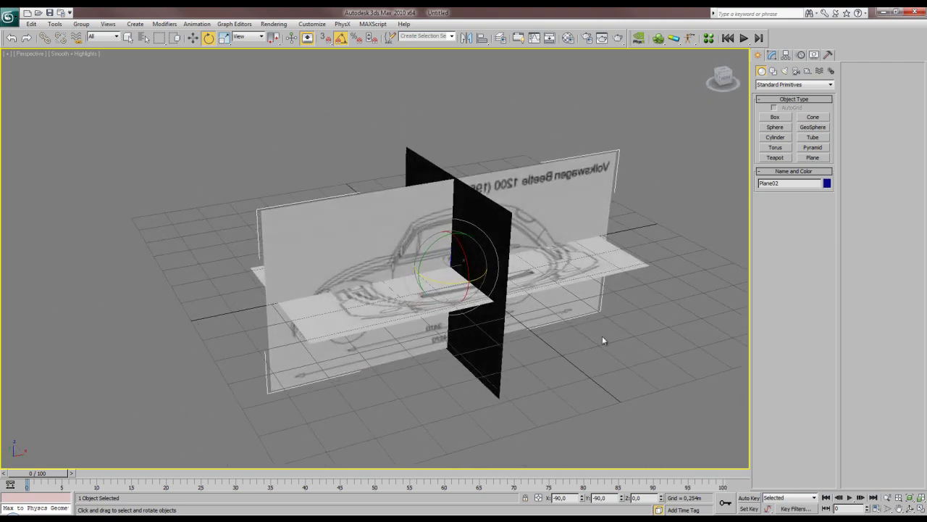
Select Plane01, switch to the top view, and add a UVW Map modifier.
key(w)
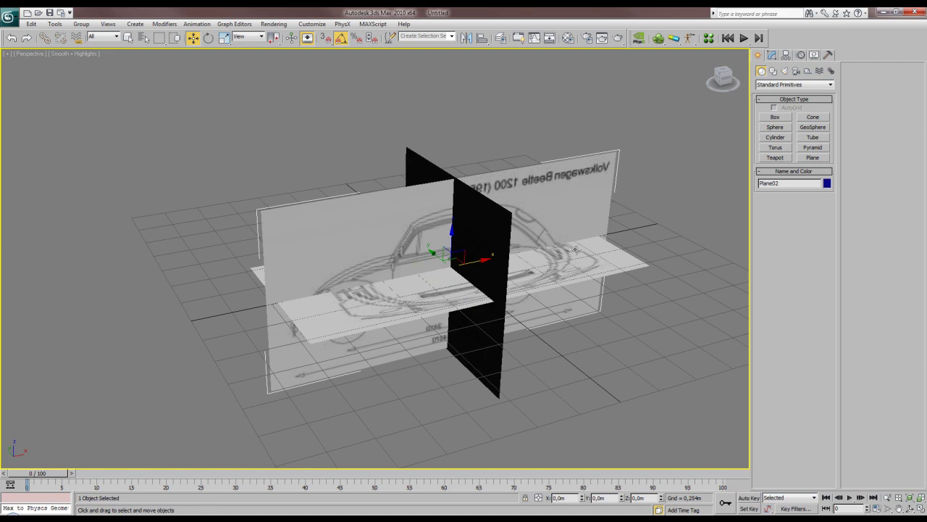
scroll(449, 283, up, 4)
alt+middle_drag(450, 283, 446, 317)
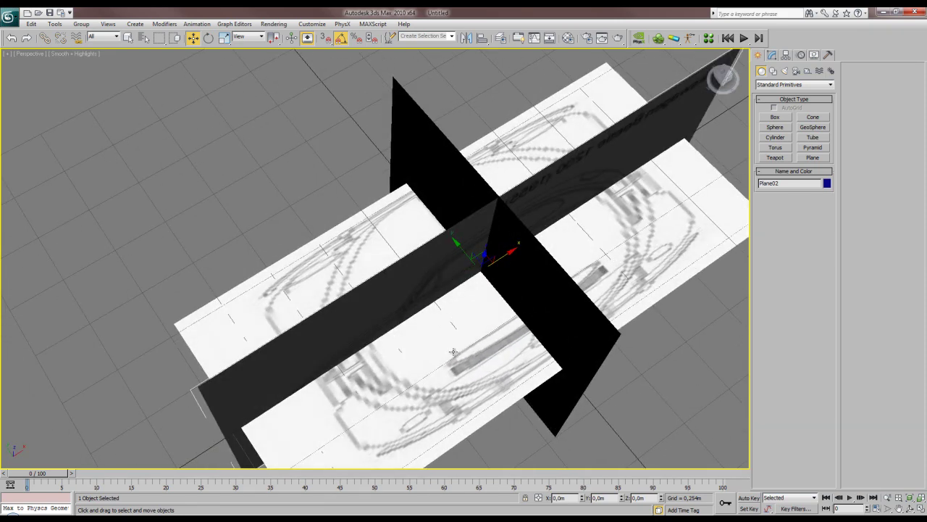
click(452, 347)
key(t)
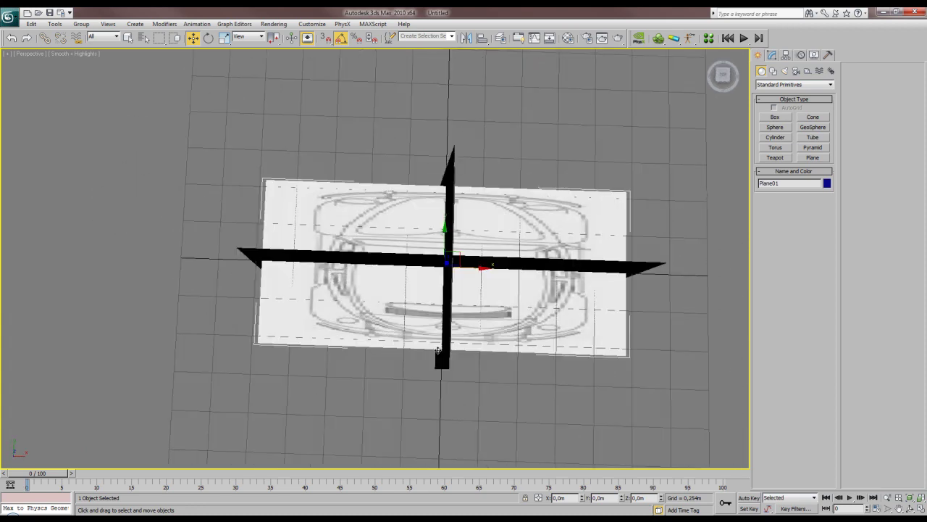
click(772, 55)
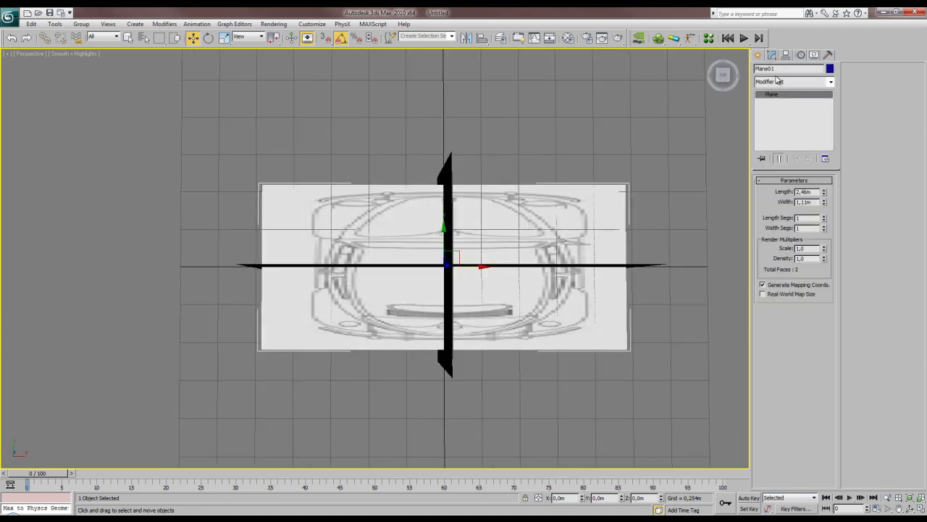
click(790, 81)
key(u)
key(v)
key(w)
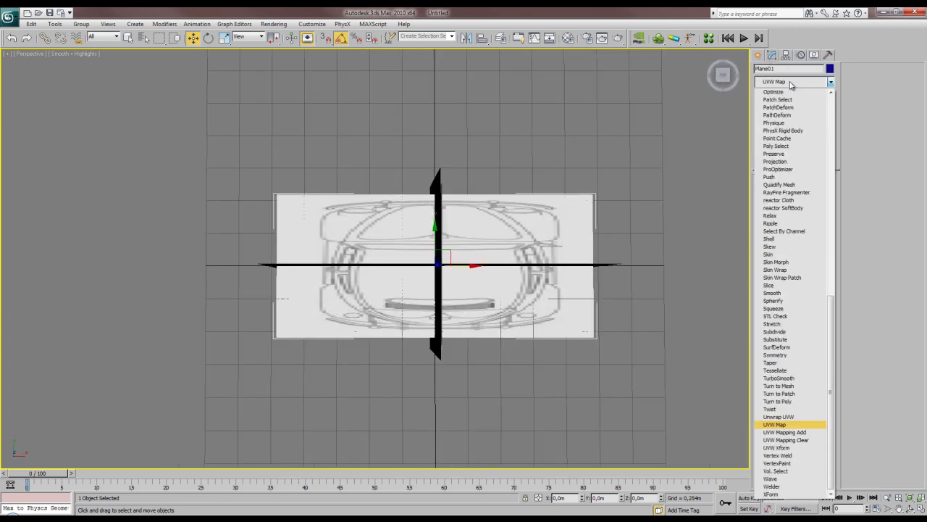
key(Return)
Rotate Plane01's mapping gizmo about Z and fit it so the blueprint runs lengthwise.
click(791, 96)
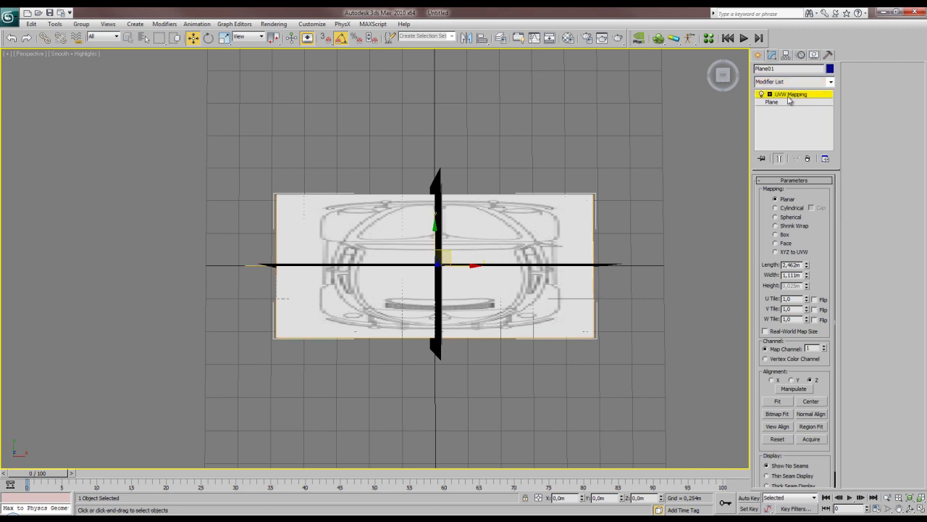
key(e)
drag(457, 232, 528, 363)
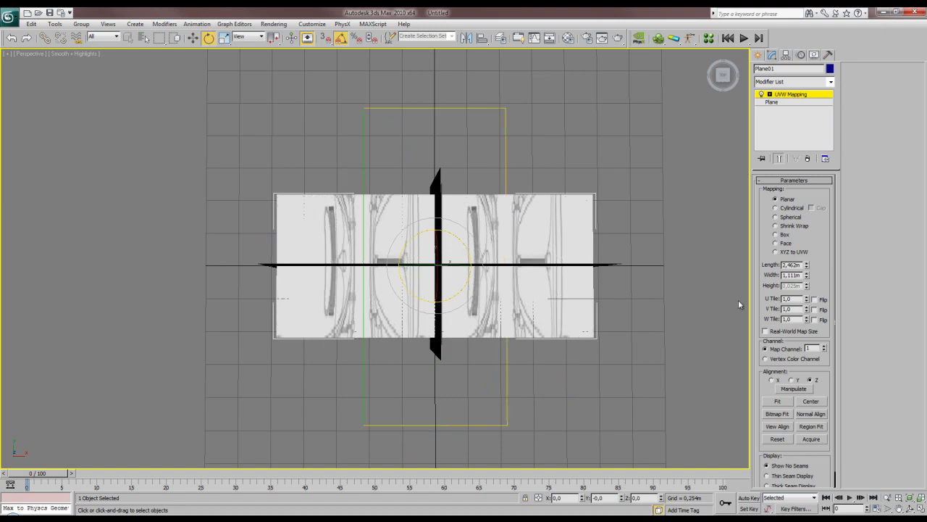
click(779, 403)
alt+middle_drag(347, 275, 487, 241)
key(w)
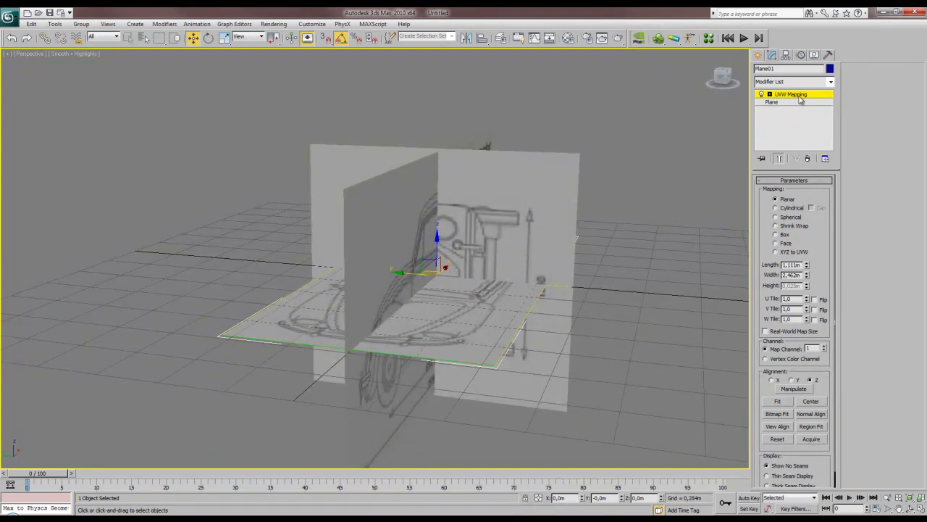
Select the vertical plane Plane03 and add a UVW Map modifier.
click(793, 95)
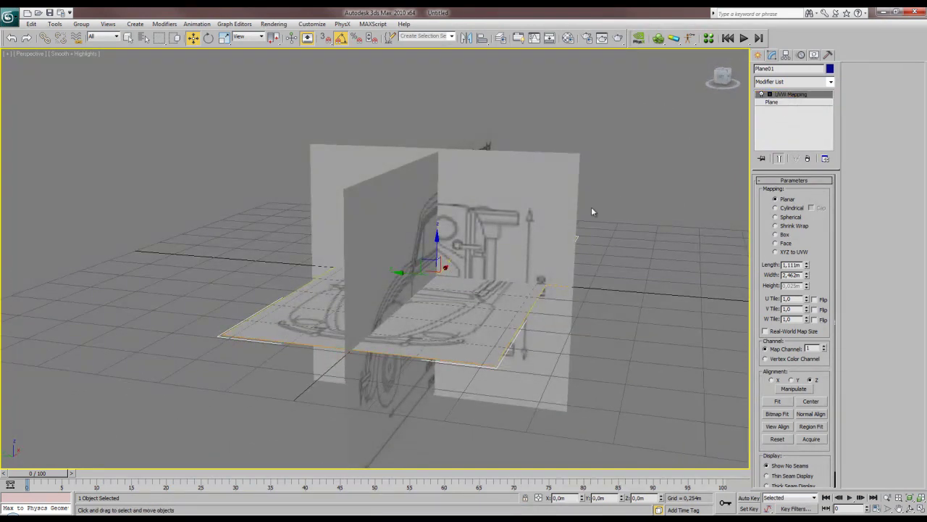
click(545, 214)
click(517, 179)
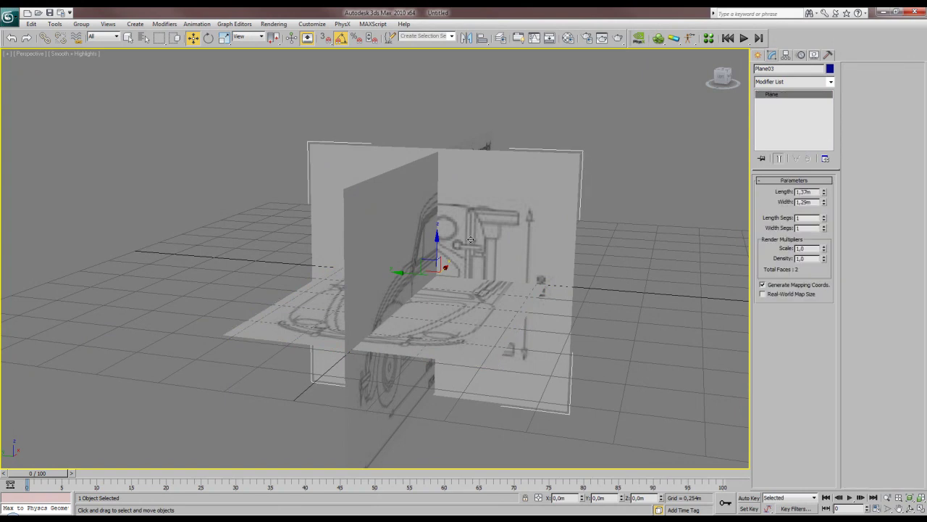
mouse_move(470, 239)
alt+middle_down()
mouse_move(424, 242)
mouse_move(481, 239)
alt+middle_up()
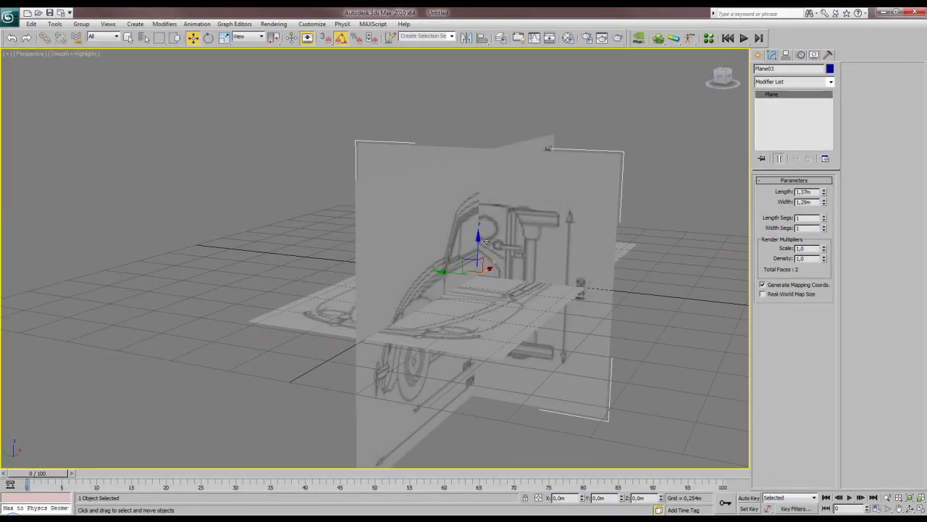
click(780, 82)
text(uvw)
key(Return)
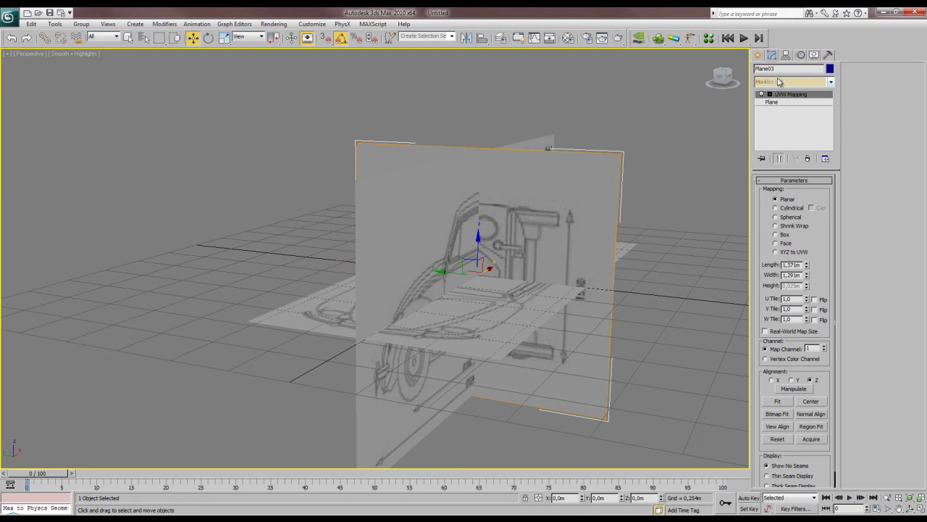
Rotate Plane03's mapping gizmo 90° upright, fit it, and convert the plane to Editable Poly.
click(791, 94)
alt+middle_drag(482, 246, 465, 258)
key(e)
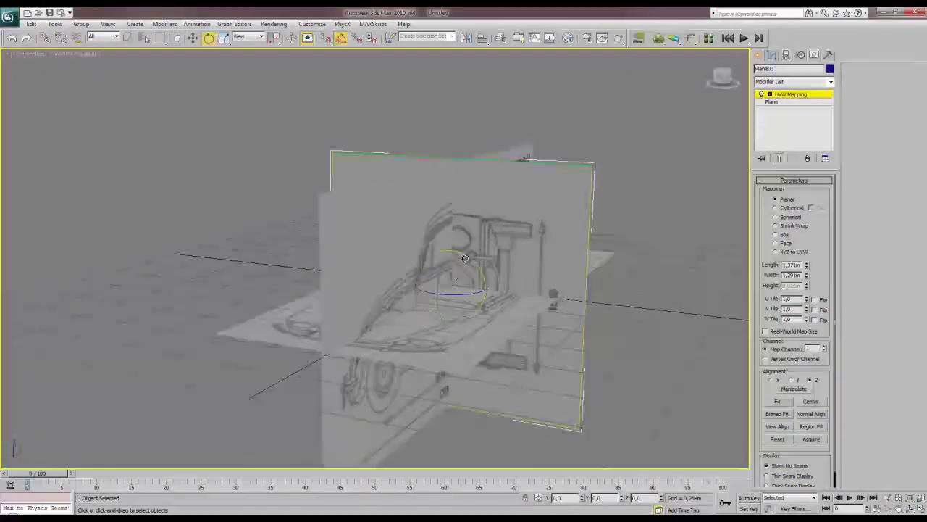
drag(465, 258, 497, 290)
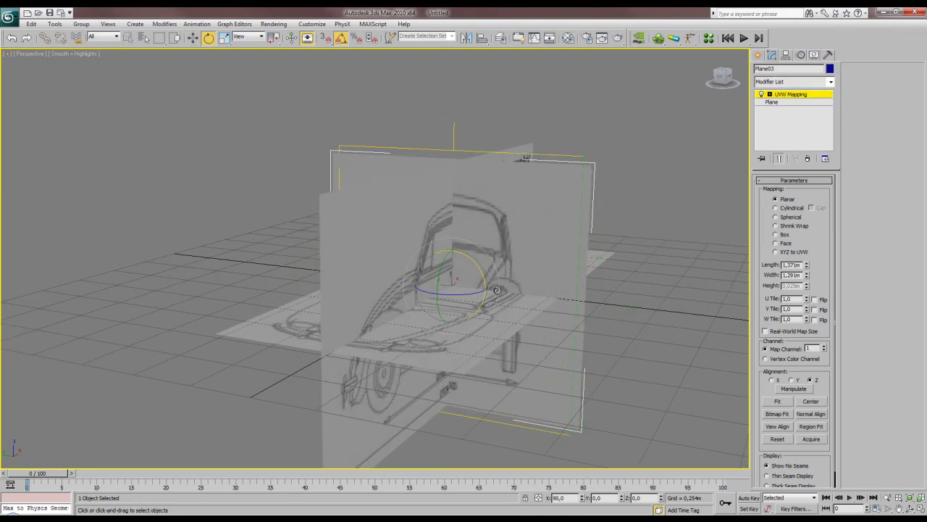
click(777, 400)
alt+middle_drag(510, 249, 414, 252)
right_click(775, 101)
click(797, 304)
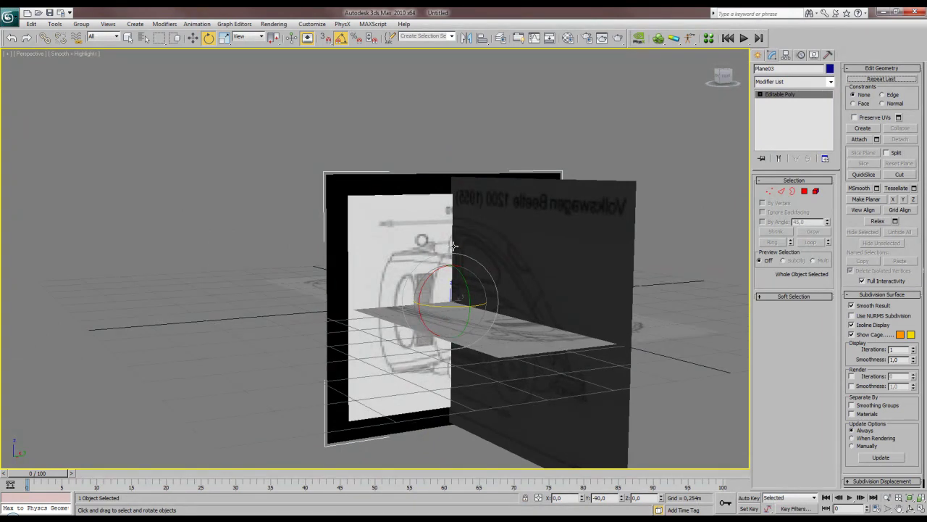
Add UVW Map to Plane04, rotate its gizmo upright, and fit it to 1,09m by 1,16m.
click(412, 244)
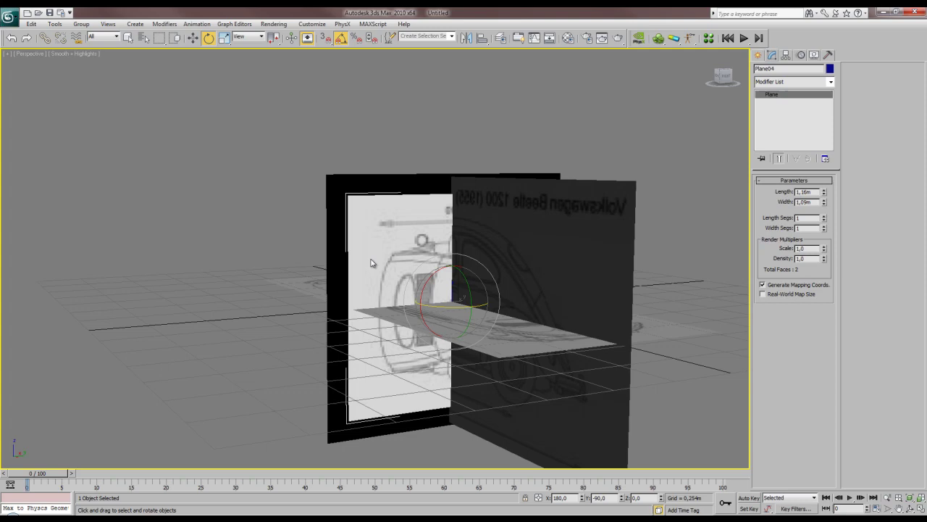
click(793, 81)
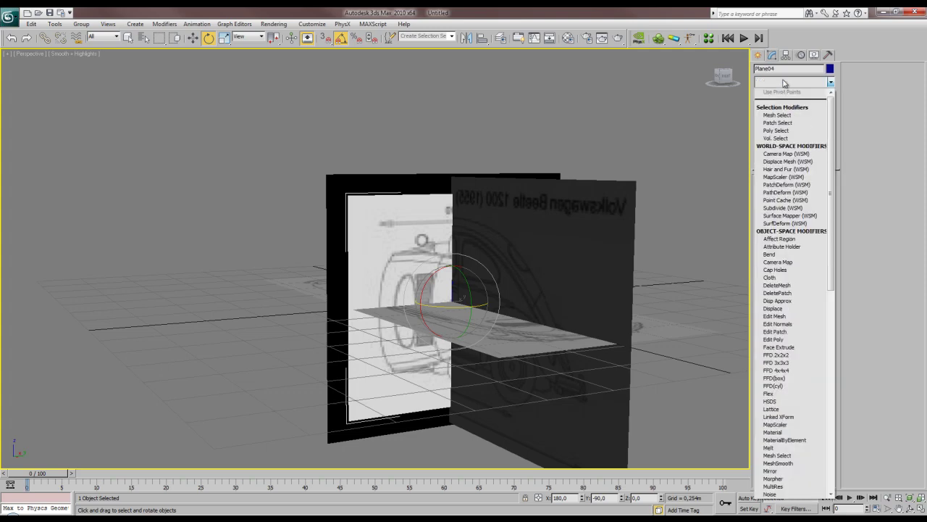
key(u)
key(u)
key(Return)
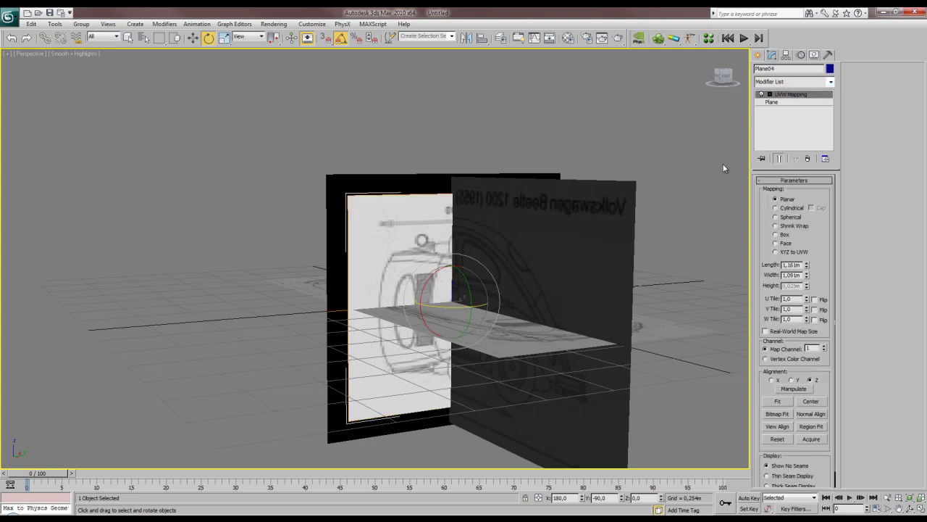
click(794, 95)
drag(433, 270, 413, 253)
click(778, 403)
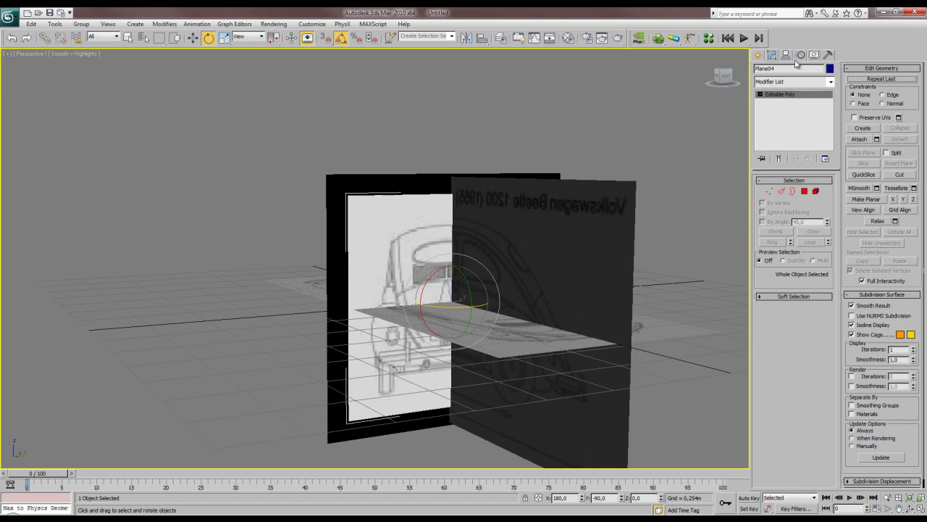
click(758, 54)
alt+middle_drag(377, 309, 505, 309)
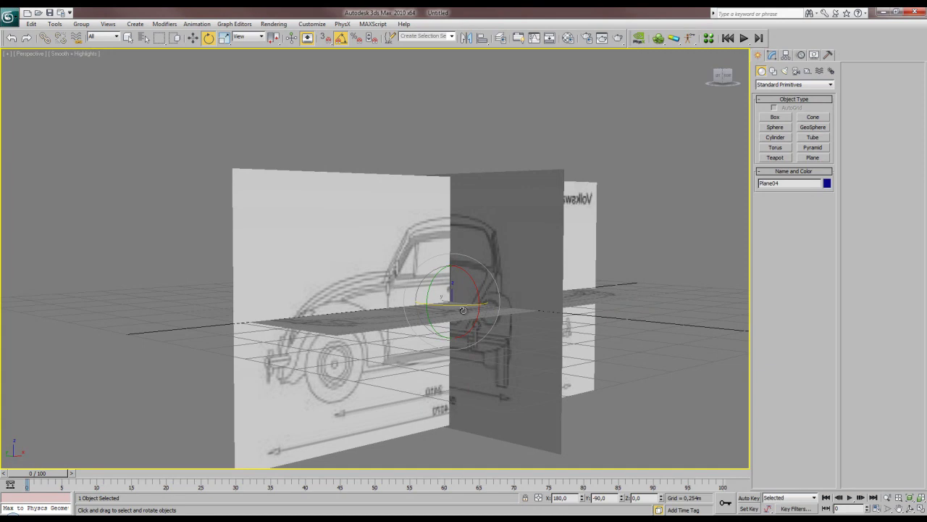
Raise the side blueprint plane Plane02 slightly along Z.
alt+middle_drag(421, 266, 419, 279)
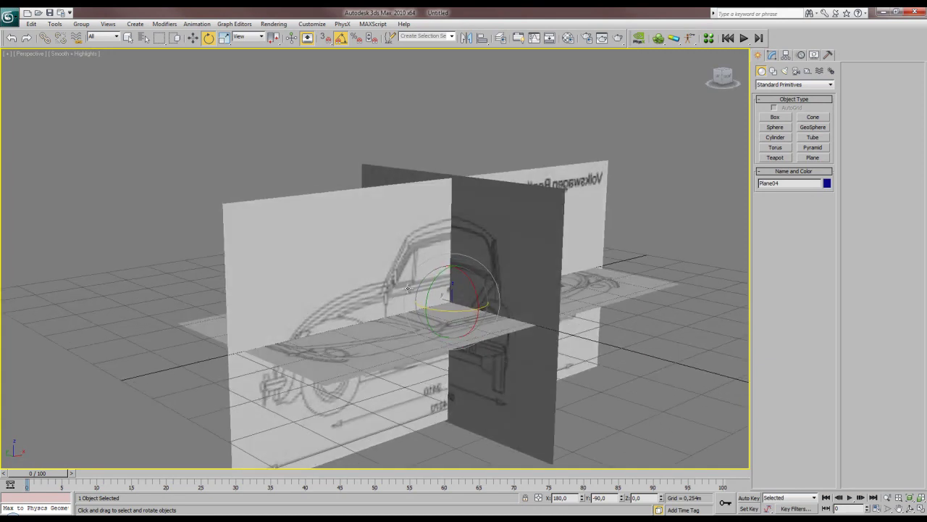
click(385, 258)
key(w)
drag(455, 276, 453, 269)
alt+middle_drag(453, 270, 452, 213)
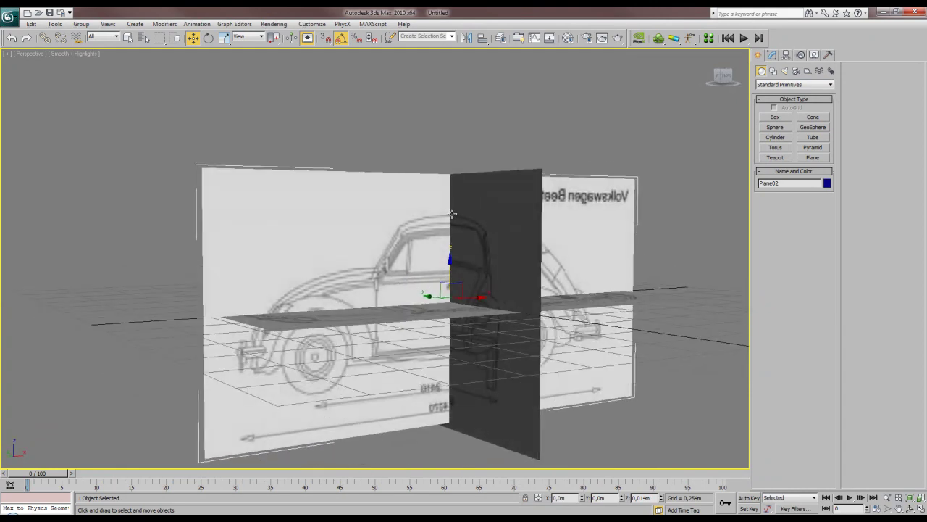
scroll(439, 214, up, 5)
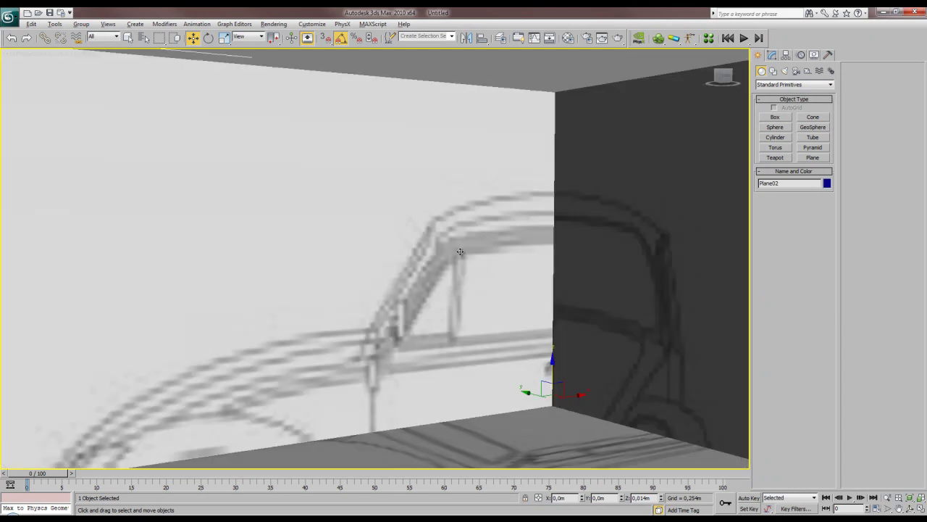
scroll(504, 258, up, 1)
scroll(504, 258, down, 5)
alt+middle_drag(498, 265, 408, 282)
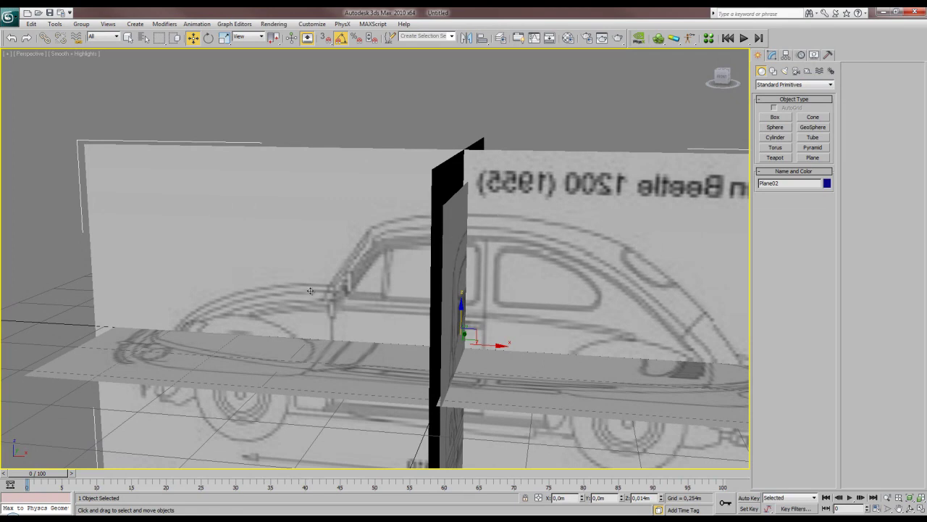
alt+middle_drag(310, 291, 405, 302)
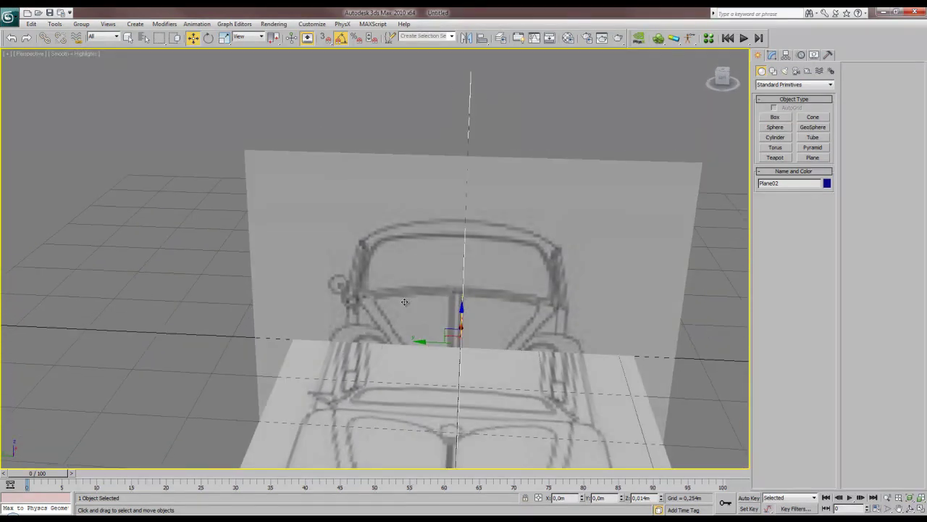
Shift Plane03 slightly along Y and nudge Plane04 until the blueprints line up.
click(427, 234)
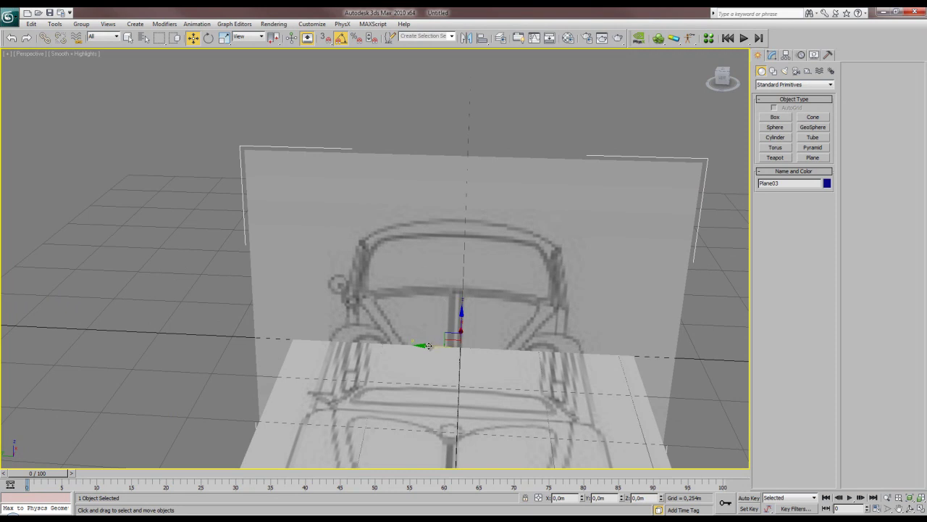
drag(428, 346, 432, 350)
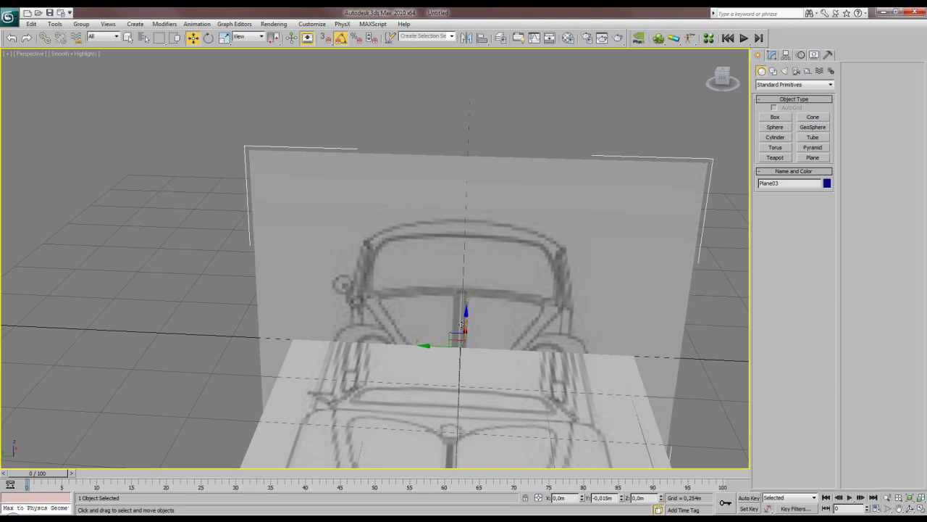
drag(432, 347, 432, 350)
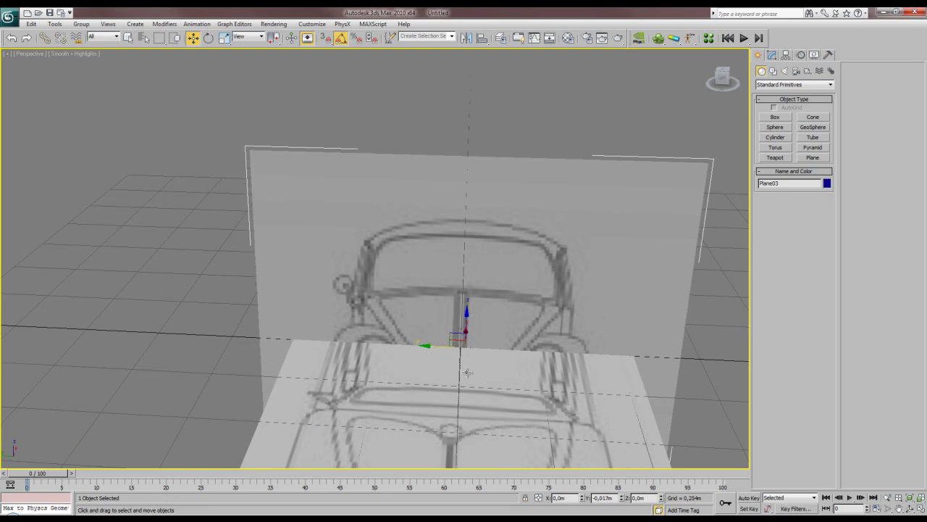
alt+middle_drag(472, 376, 442, 350)
click(443, 351)
drag(495, 341, 497, 339)
alt+middle_drag(496, 341, 460, 241)
scroll(514, 351, down, 5)
Select the floor plane Plane01, drag it down, and orbit to a side view of the planes.
click(460, 242)
drag(460, 241, 402, 328)
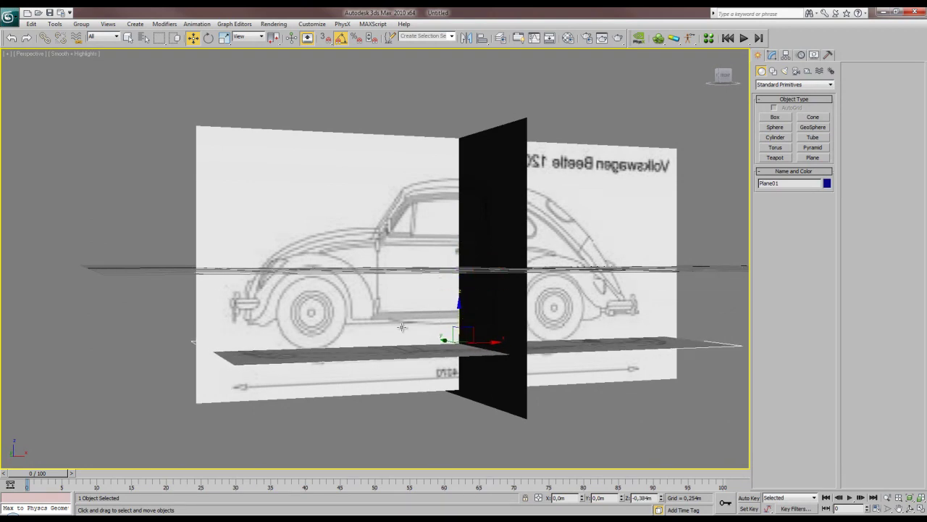
alt+middle_drag(314, 348, 358, 360)
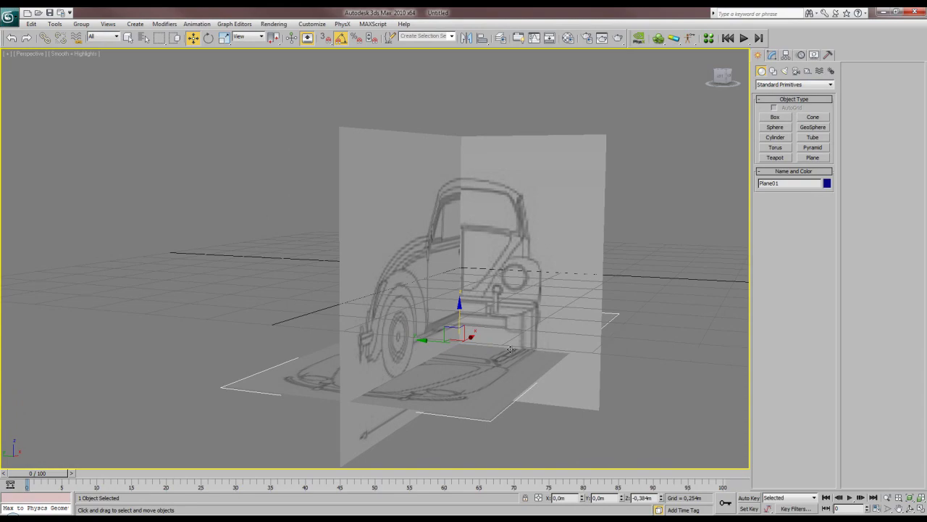
alt+middle_drag(511, 350, 459, 299)
Reselect Plane01 and nudge it up, sideways and down to line it up with the car.
click(457, 360)
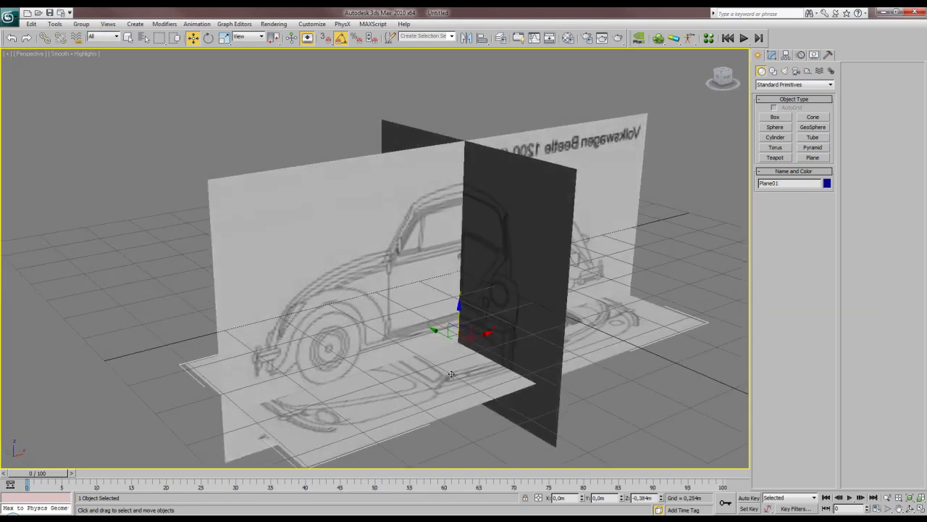
click(459, 299)
click(457, 365)
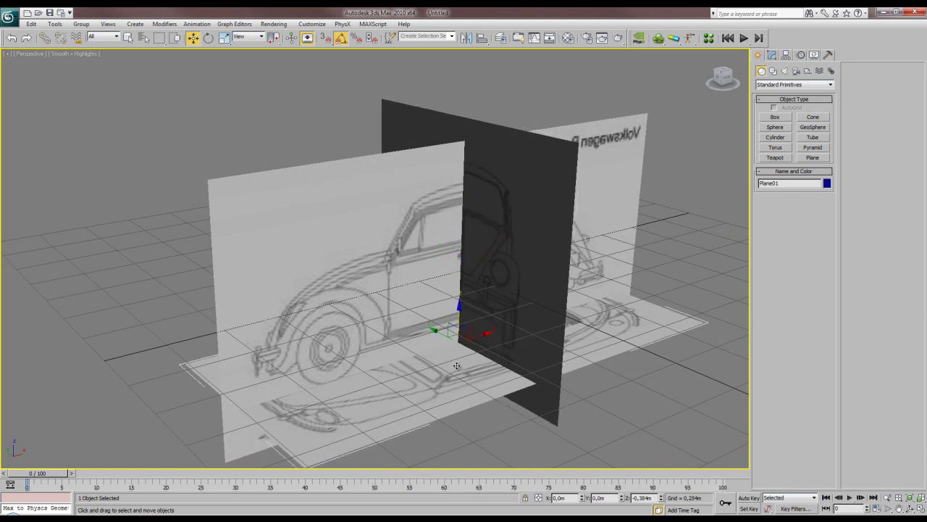
click(460, 317)
click(454, 370)
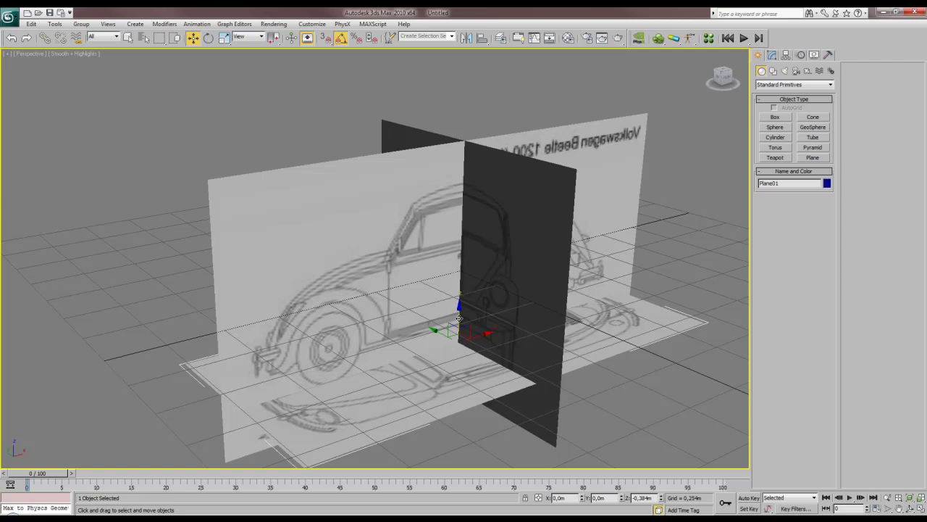
drag(459, 317, 459, 285)
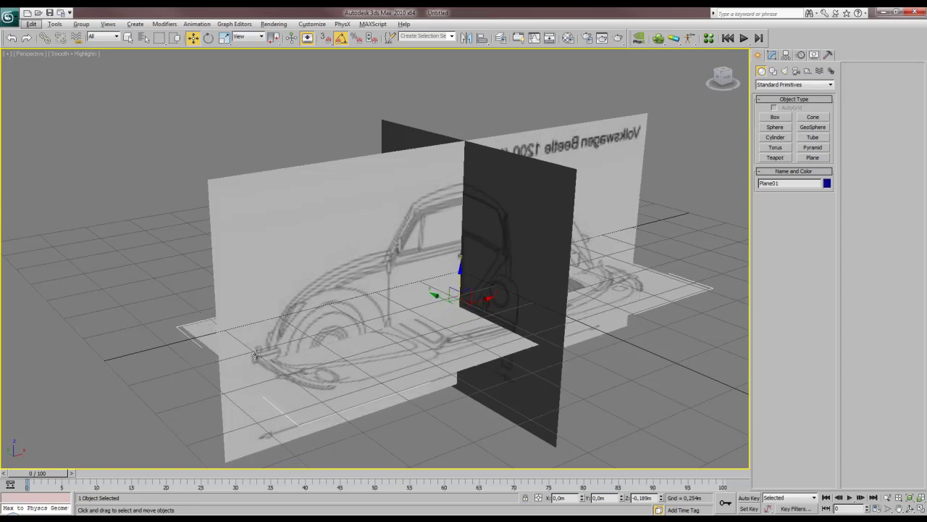
alt+middle_drag(360, 343, 459, 321)
drag(480, 302, 477, 310)
alt+middle_drag(466, 362, 435, 354)
drag(457, 282, 471, 297)
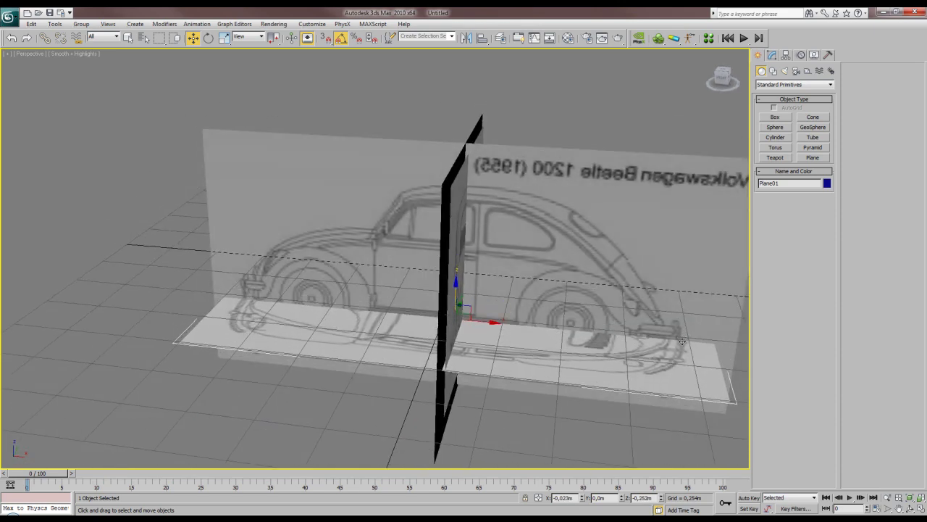
mouse_move(456, 288)
mouse_down()
mouse_move(459, 299)
mouse_move(472, 282)
mouse_up()
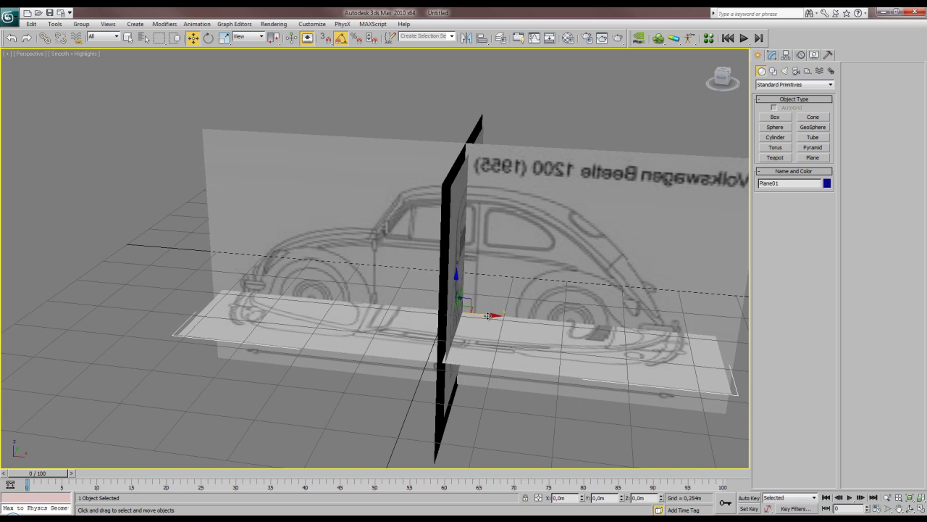
Drop Plane01 to Z -0.395 m below the side drawing, then orbit front and three-quarter to check.
drag(490, 316, 487, 319)
alt+middle_drag(487, 318, 452, 284)
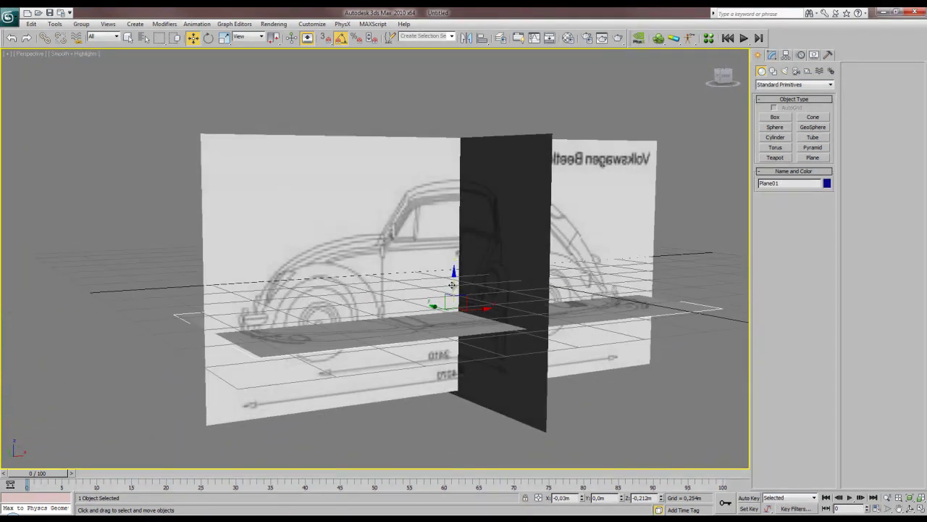
drag(452, 284, 411, 328)
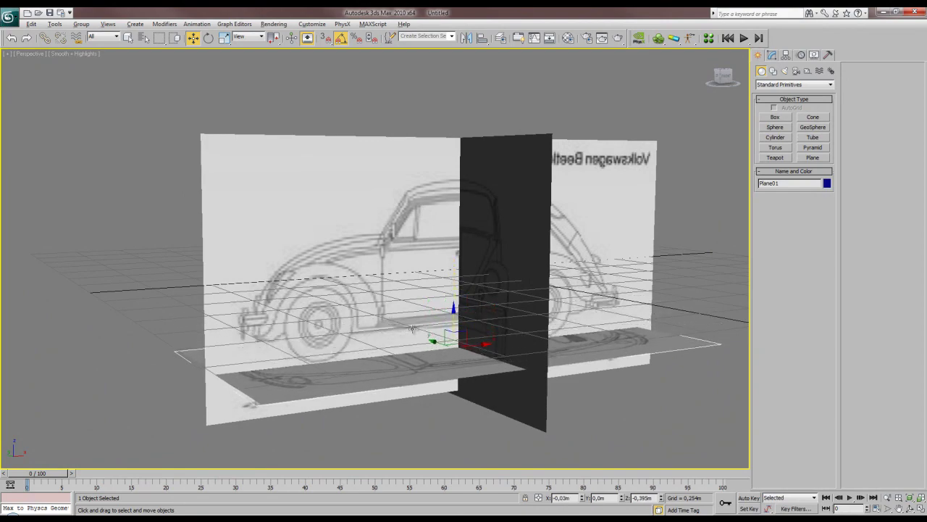
alt+middle_drag(412, 328, 294, 352)
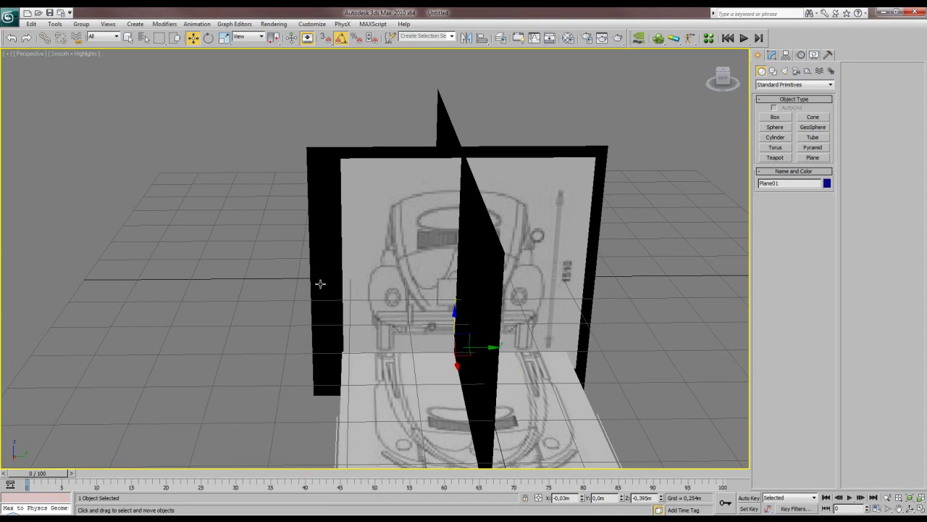
alt+middle_drag(321, 281, 404, 270)
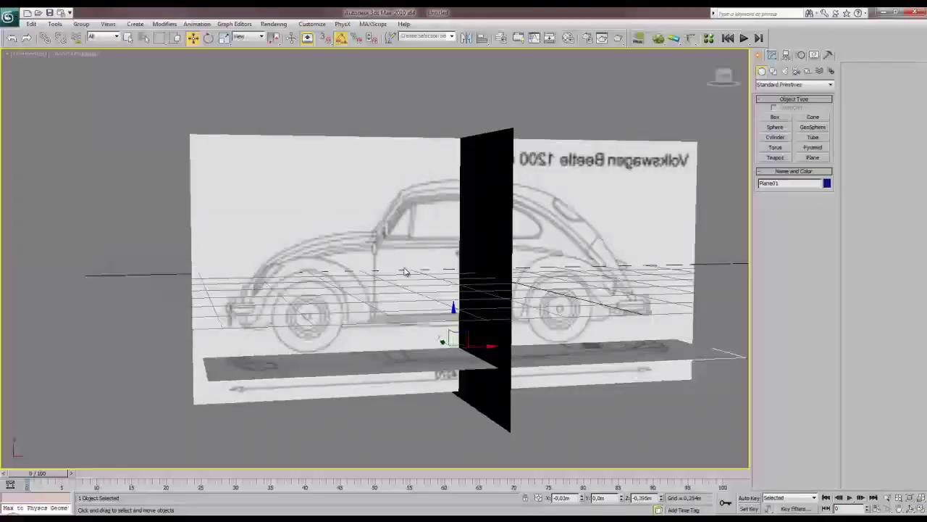
Switch to the four-view layout and give the Front and Left blueprint views smooth shading.
key(alt+w)
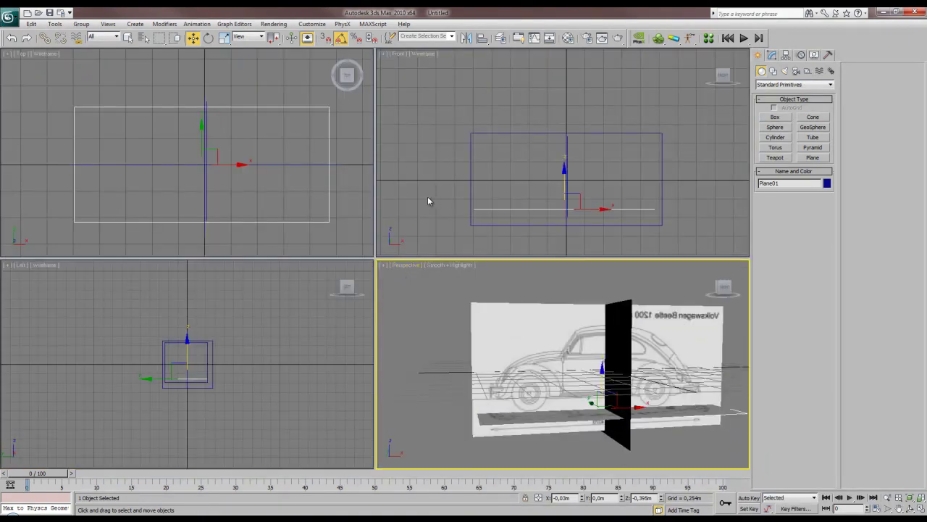
middle_drag(249, 155, 240, 148)
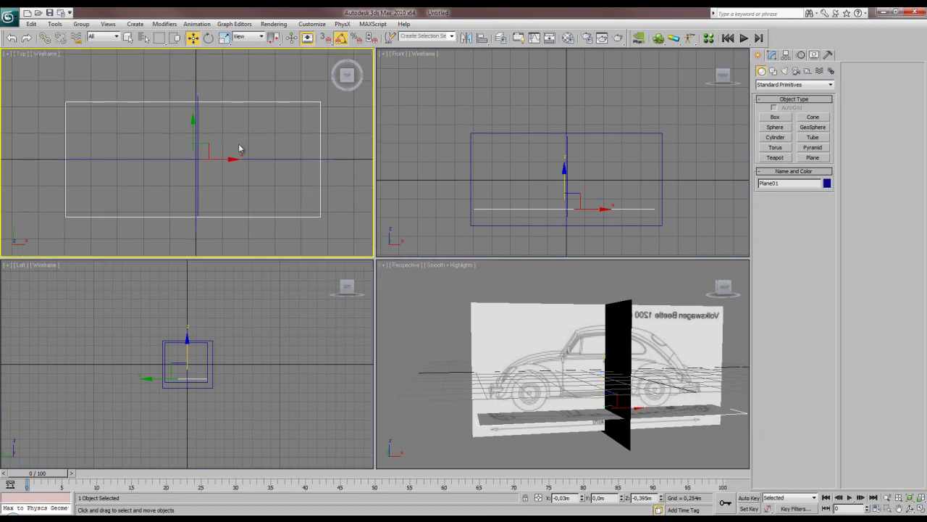
click(33, 80)
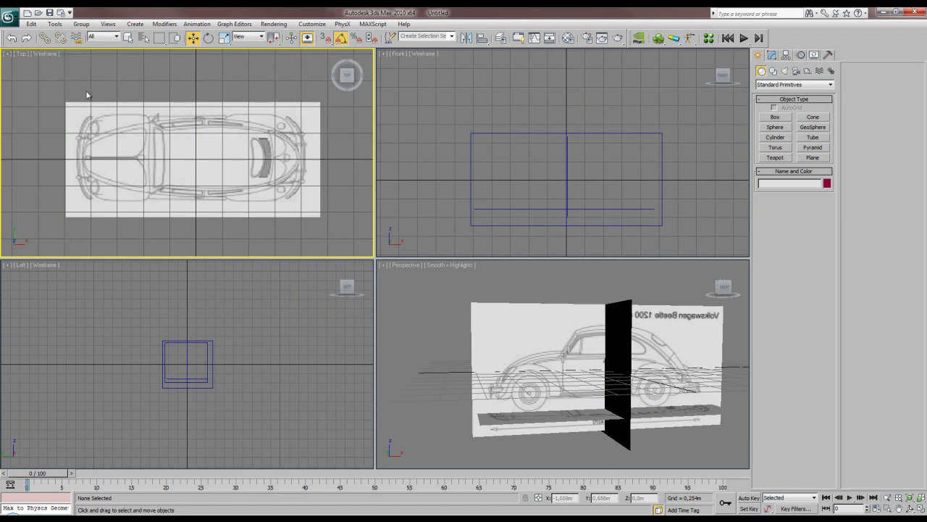
middle_drag(536, 163, 526, 155)
key(F3)
middle_drag(300, 294, 310, 280)
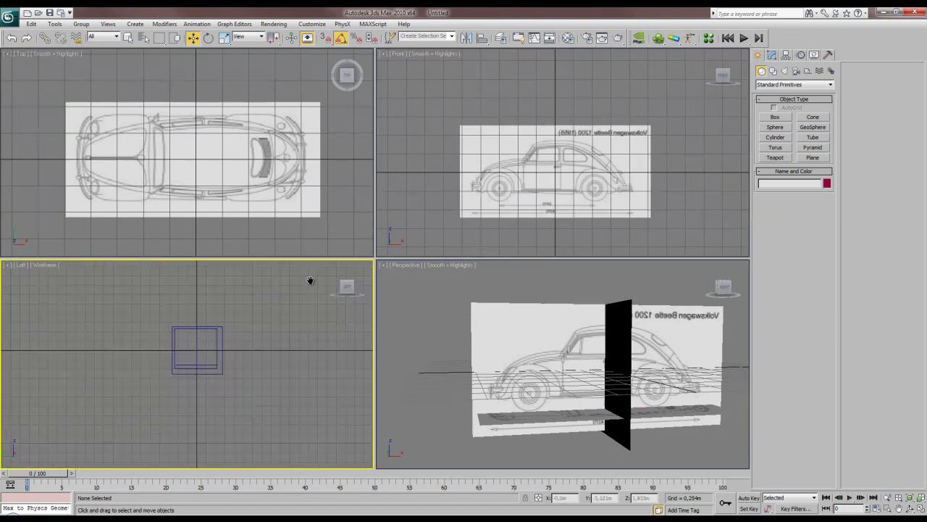
key(F3)
scroll(234, 341, up, 5)
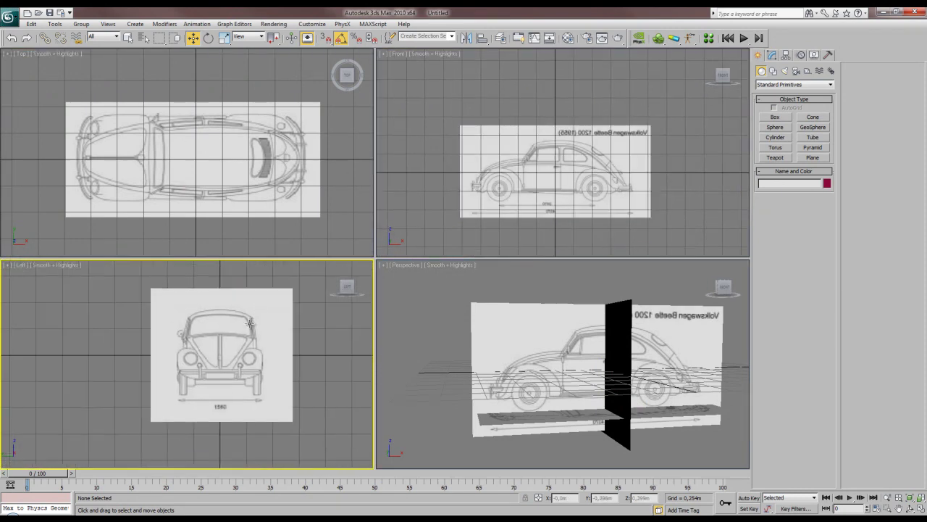
scroll(249, 322, up, 3)
Hide the grid in the Top, Front and Left views, framing the car in each.
middle_drag(239, 209, 234, 204)
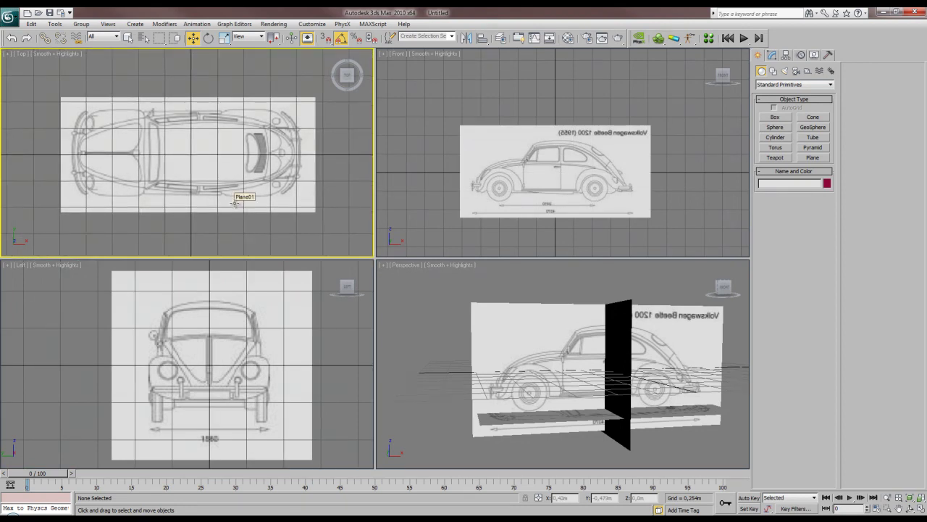
key(g)
middle_click(625, 213)
key(g)
middle_drag(276, 369, 282, 357)
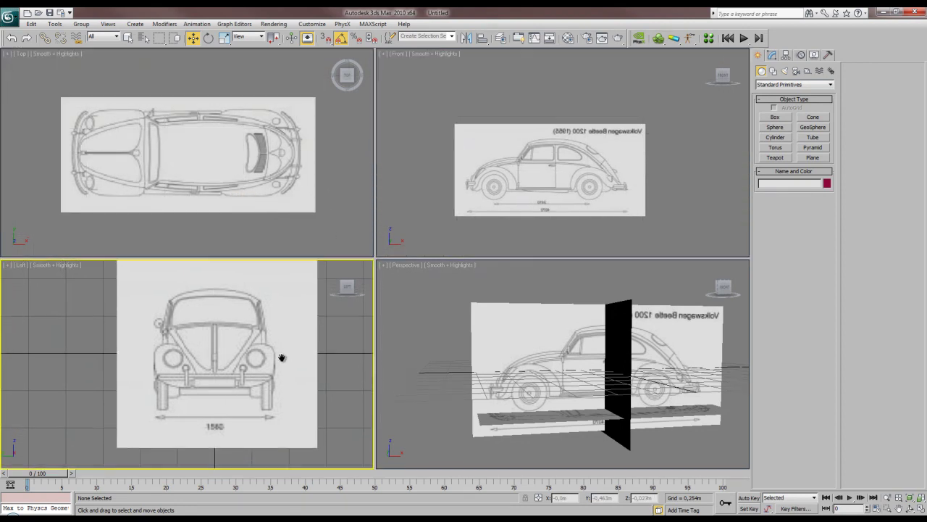
key(g)
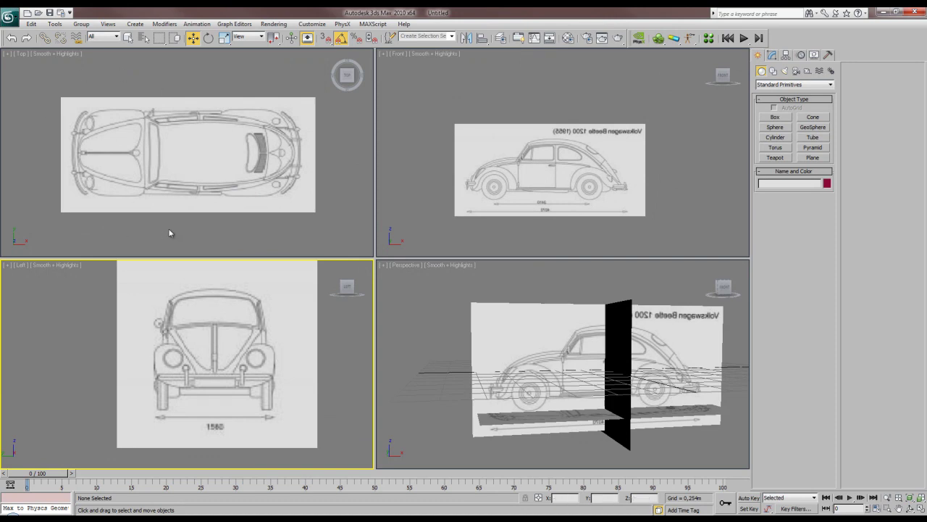
scroll(512, 200, down, 2)
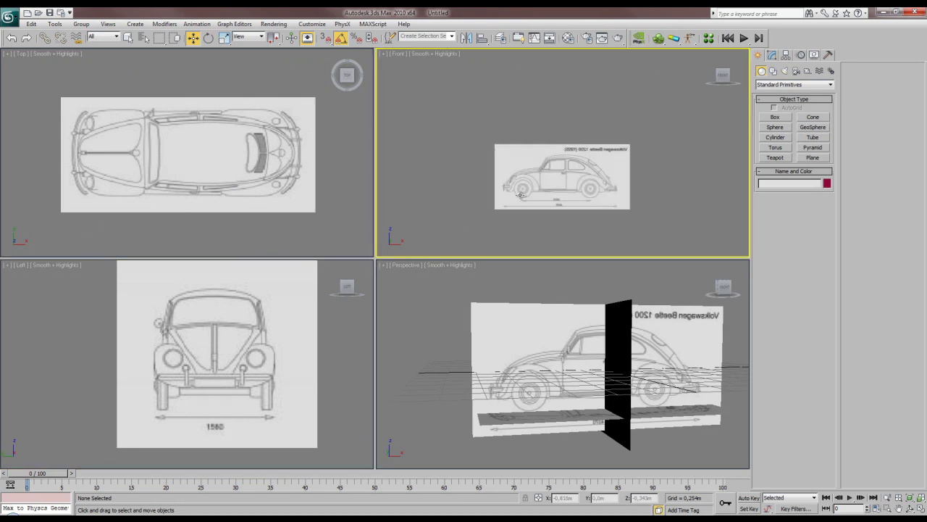
scroll(522, 196, up, 5)
Draw a cylinder from the front wheel's centre on the side blueprint and move it to the car's side.
alt+middle_drag(558, 348, 564, 373)
click(564, 373)
scroll(512, 179, up, 5)
click(775, 137)
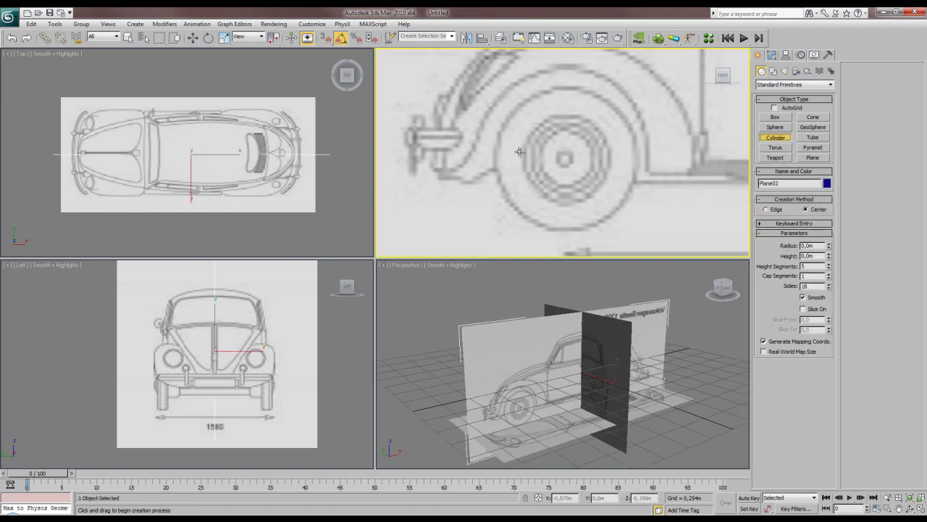
drag(565, 159, 627, 203)
click(615, 165)
key(w)
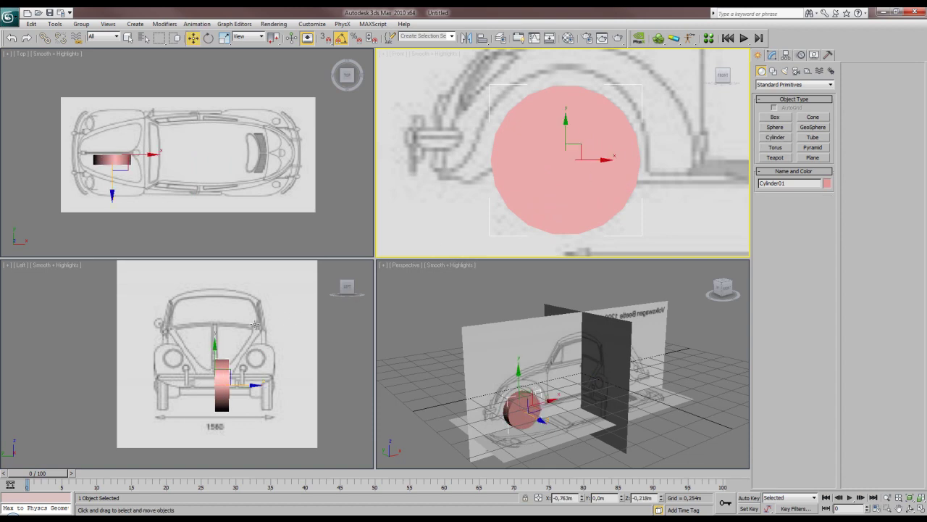
drag(245, 384, 292, 385)
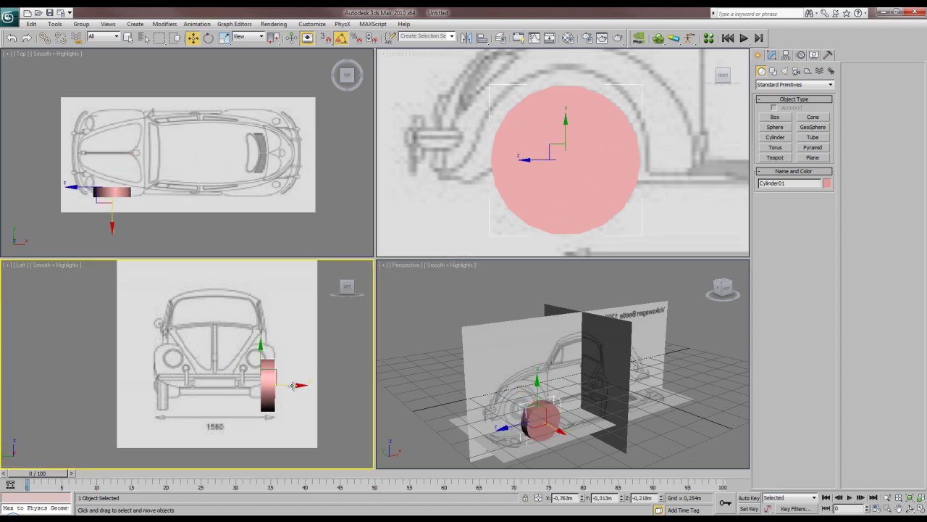
Align the cylinder with the wheel and thin it to 0.085 m height in the Modify panel.
middle_drag(275, 401, 273, 392)
scroll(274, 392, up, 5)
mouse_move(260, 344)
mouse_down()
mouse_move(264, 325)
mouse_move(266, 339)
mouse_up()
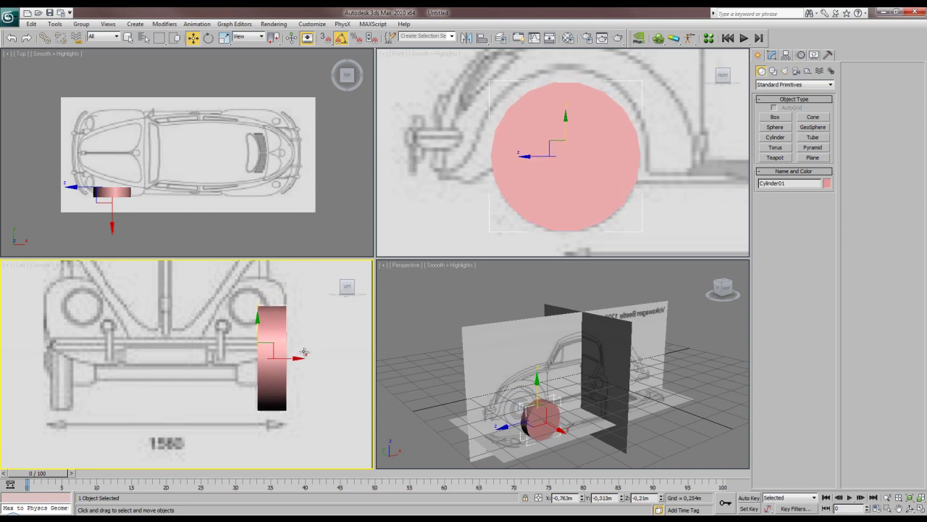
click(772, 56)
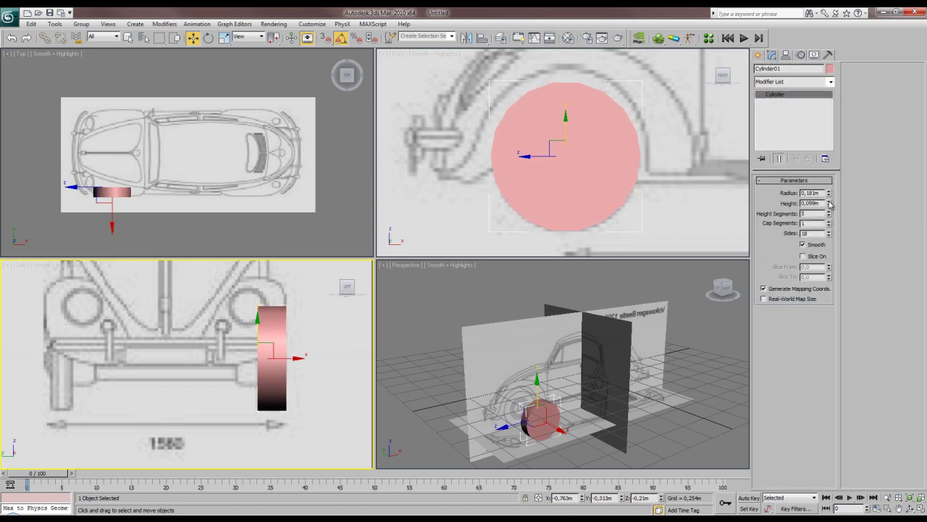
drag(829, 203, 827, 214)
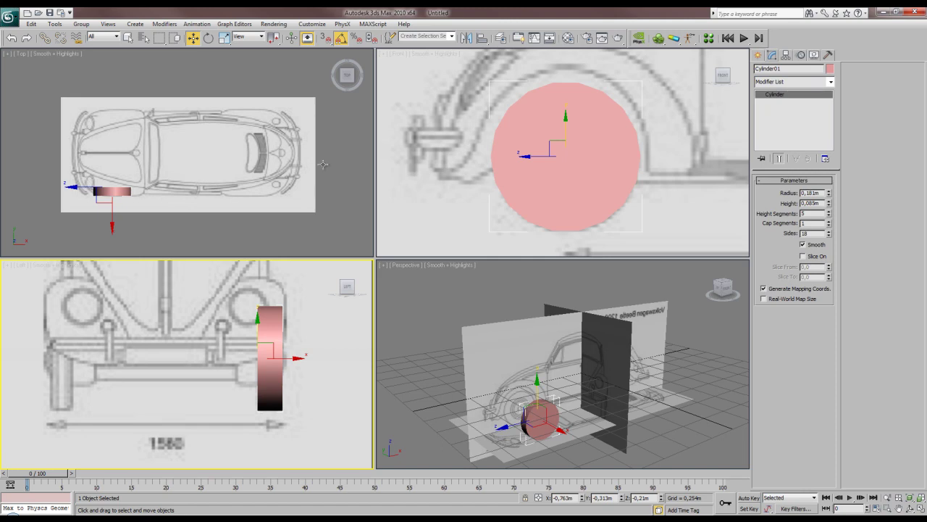
click(294, 359)
Copy the wheel to the car's other side, then copy both front wheels onto the rear wheel position.
mouse_move(294, 359)
shift+mouse_down()
mouse_move(90, 360)
mouse_move(87, 373)
shift+mouse_up()
click(464, 307)
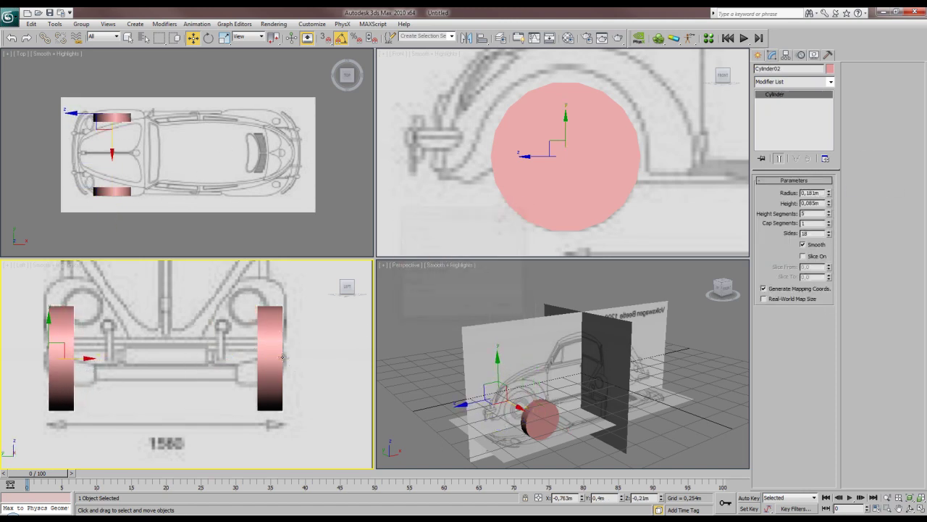
ctrl+click(274, 334)
middle_drag(218, 182, 194, 183)
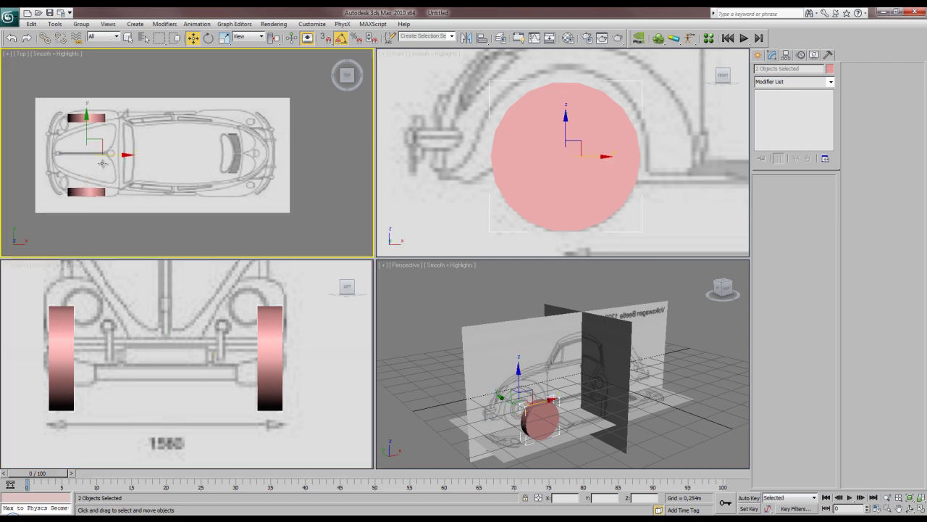
shift+drag(107, 160, 265, 164)
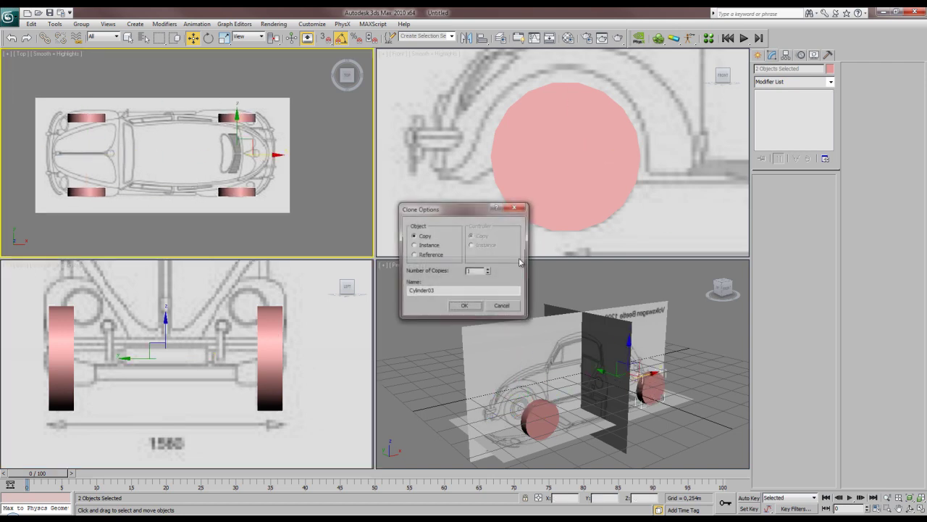
click(464, 305)
scroll(584, 183, down, 6)
scroll(584, 183, up, 4)
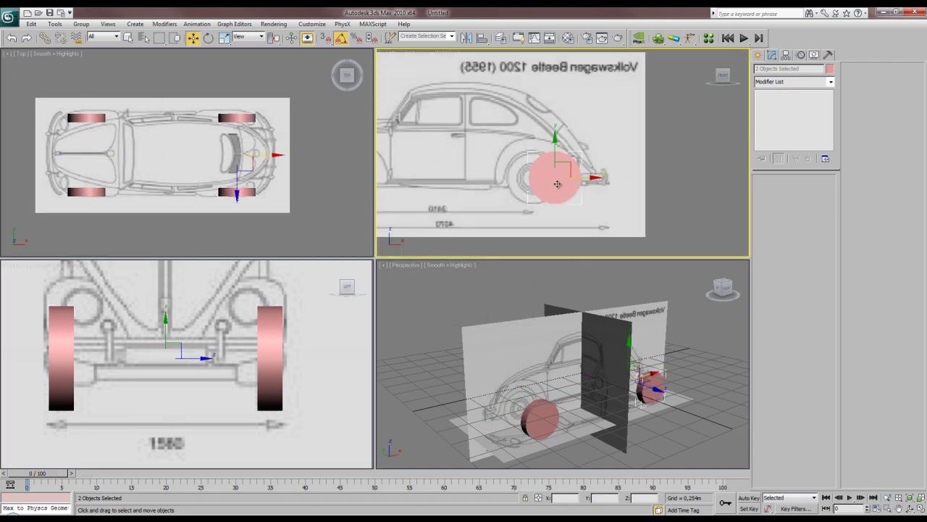
drag(584, 182, 545, 182)
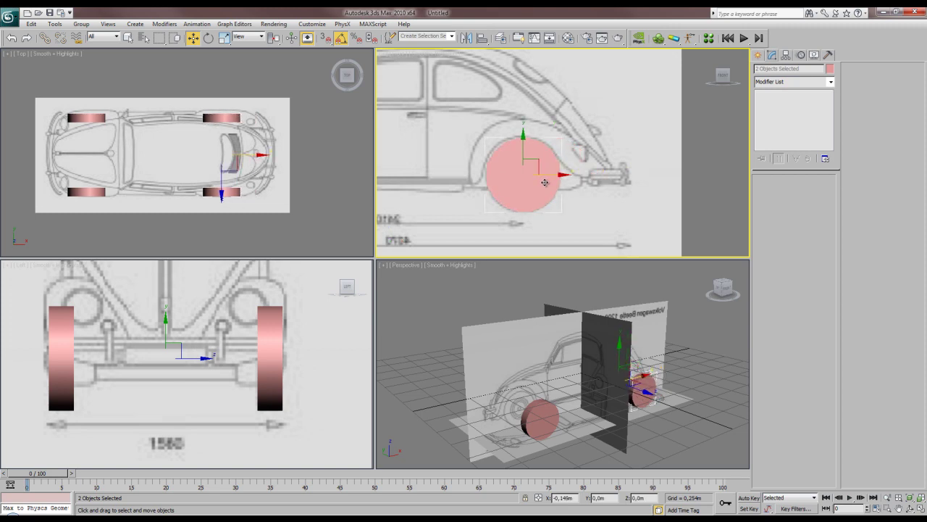
click(581, 223)
scroll(566, 227, down, 4)
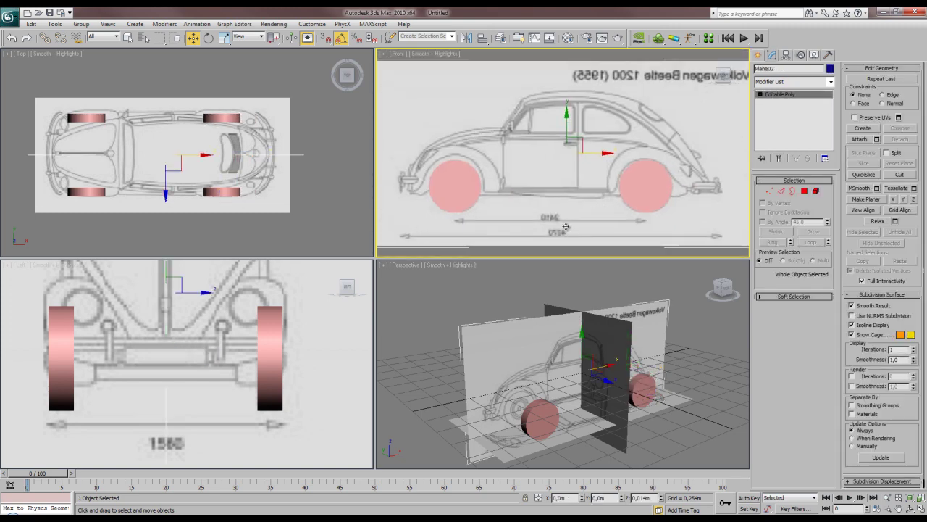